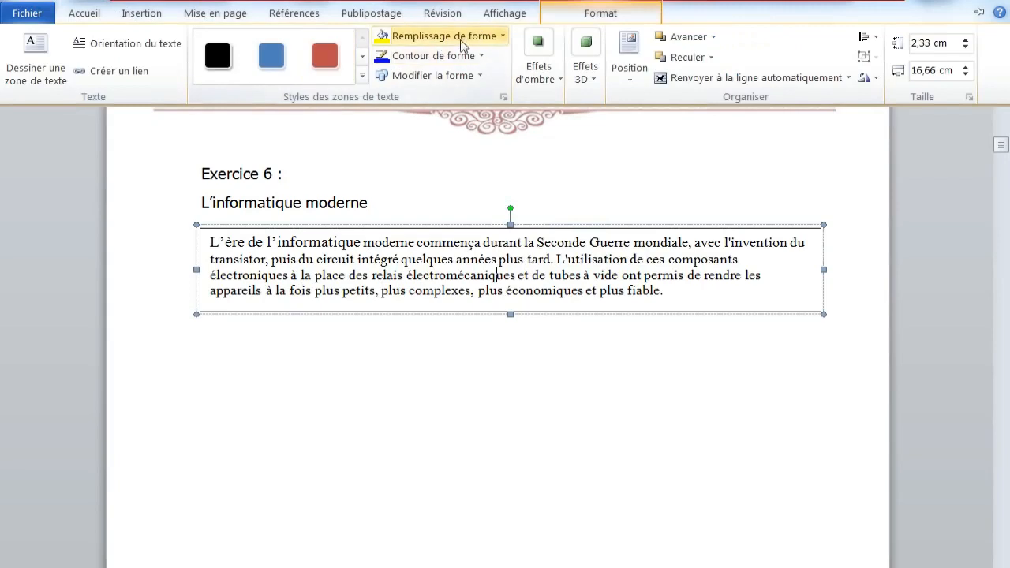
Apply the blue vertical gradient style from the text box styles to the text box under "L'informatique moderne".
{"action": "left_click", "coordinate": [347, 78]}
{"action": "left_click", "coordinate": [363, 76]}
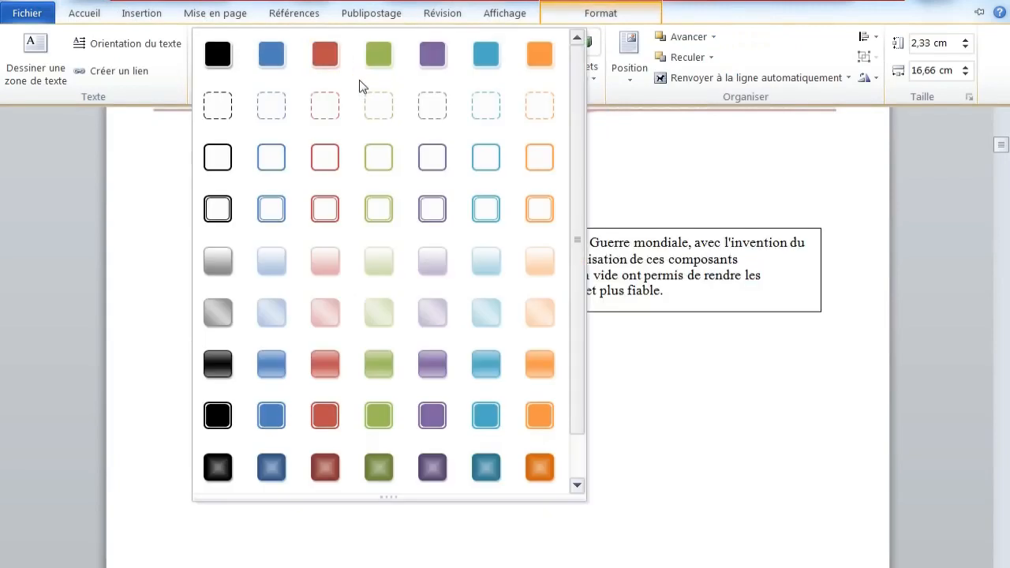
{"action": "left_click", "coordinate": [261, 267]}
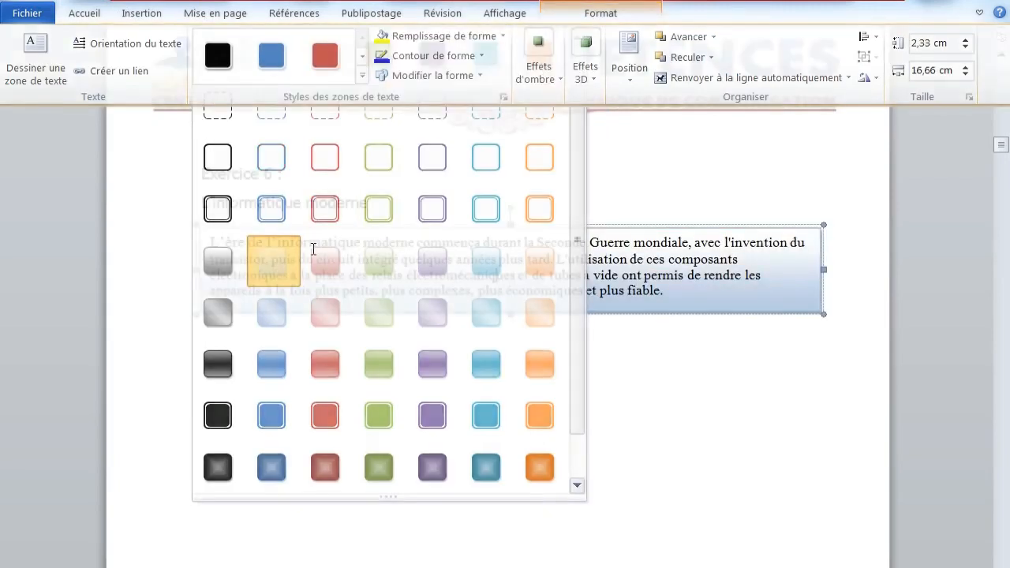
Change the text box outline from a single line to a double-line style, then deselect the box.
{"action": "left_click", "coordinate": [475, 56]}
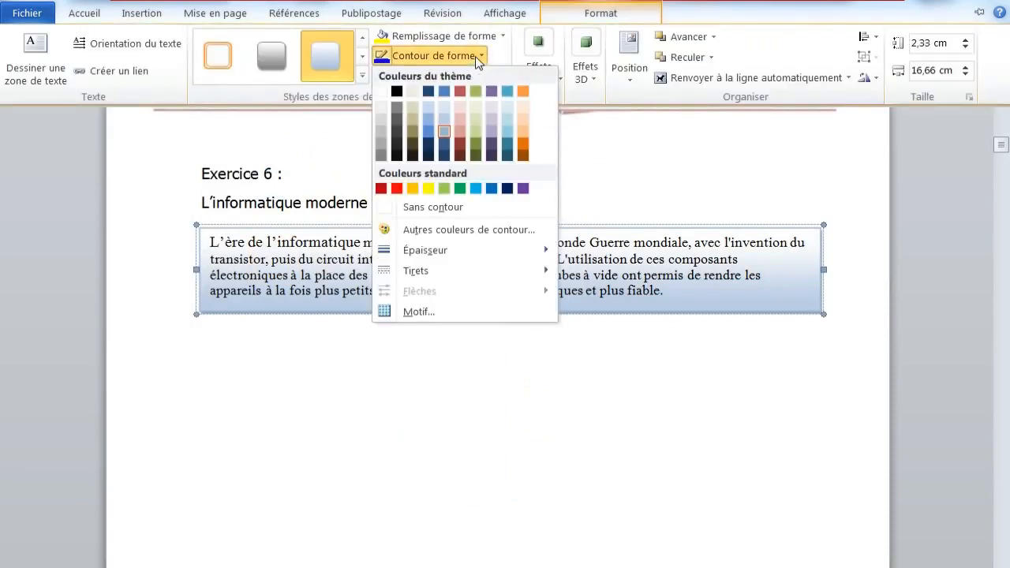
{"action": "mouse_move", "coordinate": [447, 257]}
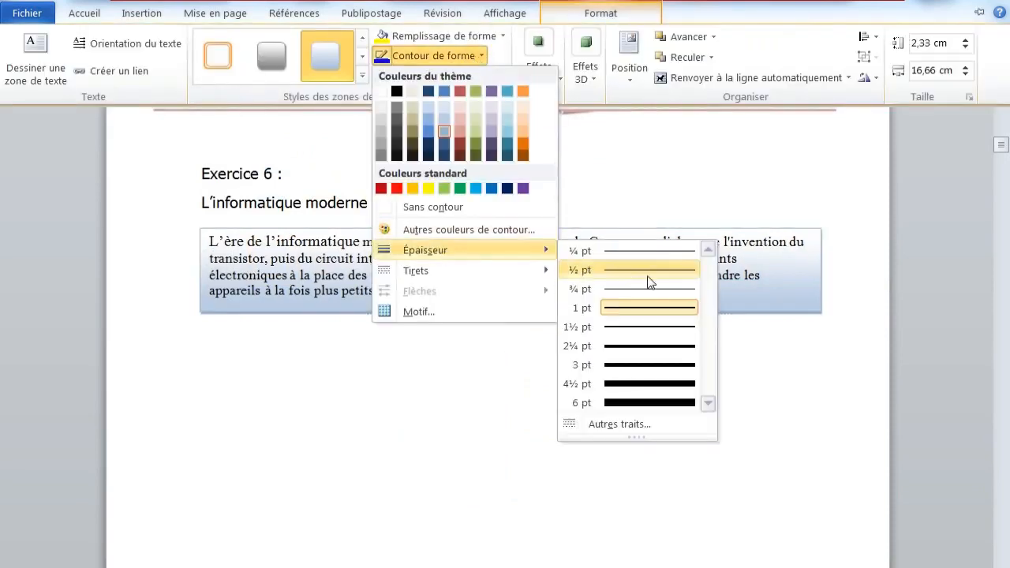
{"action": "left_click", "coordinate": [623, 424]}
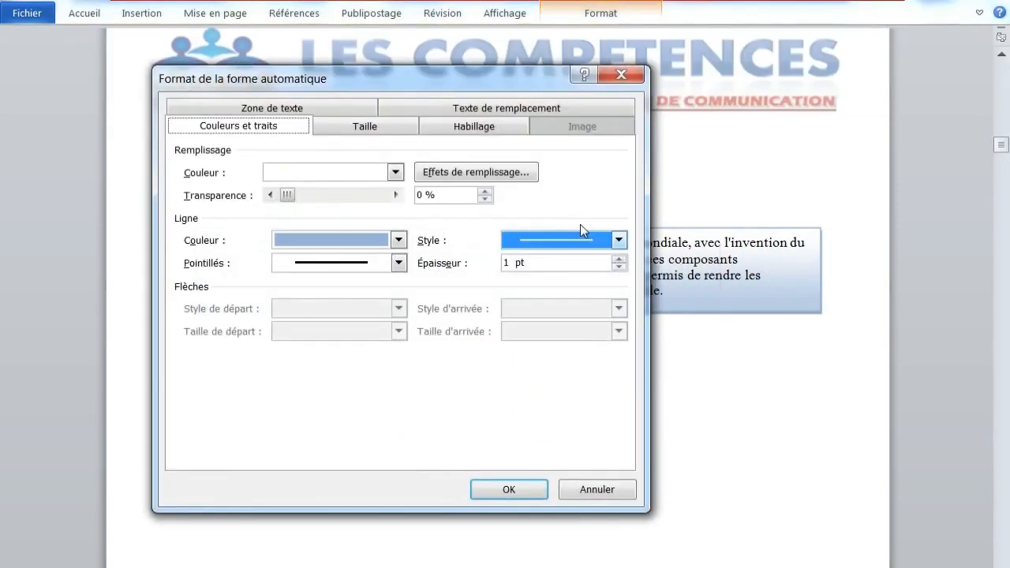
{"action": "left_click", "coordinate": [619, 240]}
{"action": "left_click", "coordinate": [573, 416]}
{"action": "left_click", "coordinate": [509, 491]}
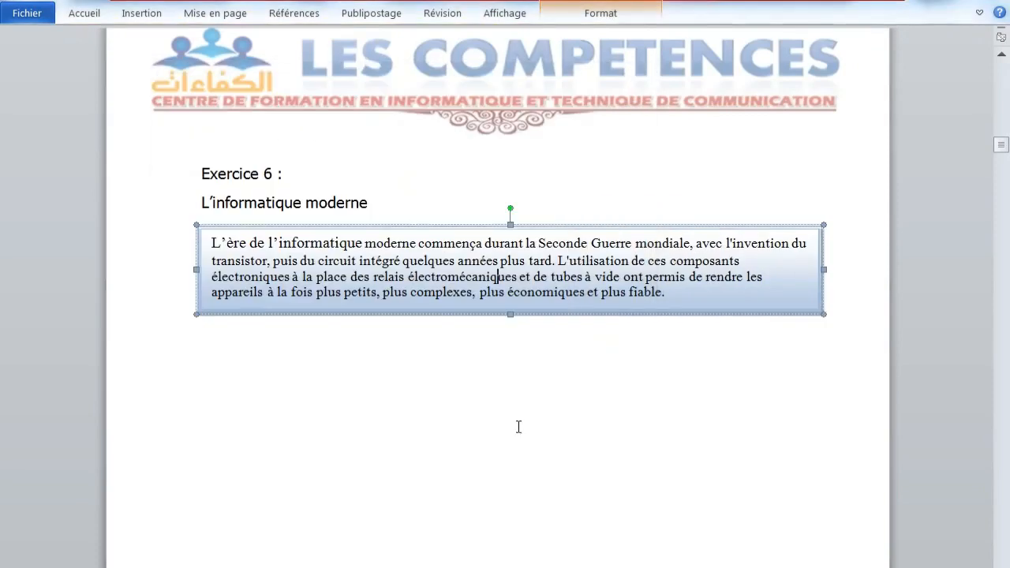
{"action": "left_click", "coordinate": [692, 296]}
{"action": "left_click", "coordinate": [644, 334]}
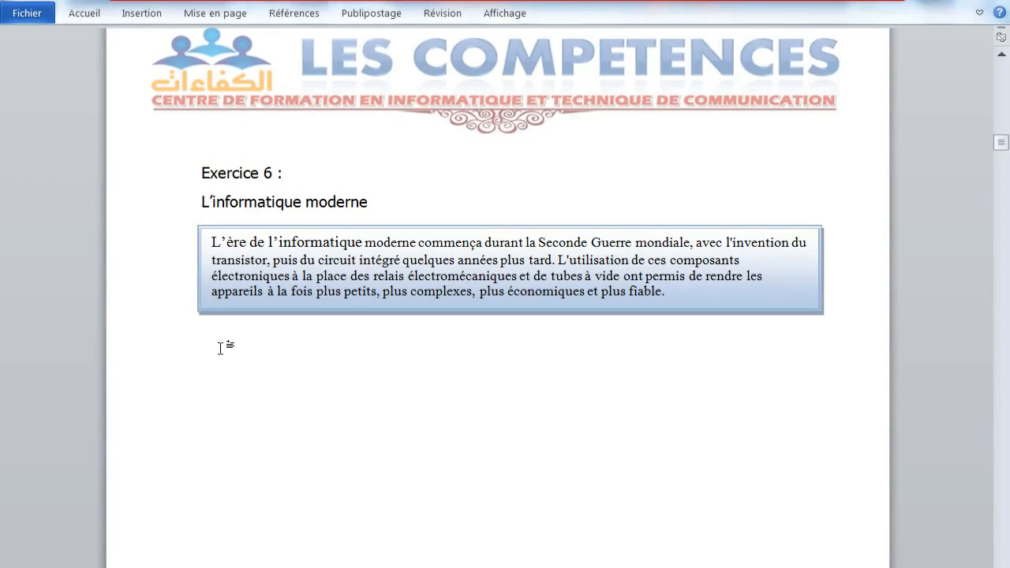
Write the paragraph below the text box from "au même moment, le mathématicien Alan Turing" through "sciences originaires de l'antiquité entière.".
{"action": "type", "text": "au mê"}
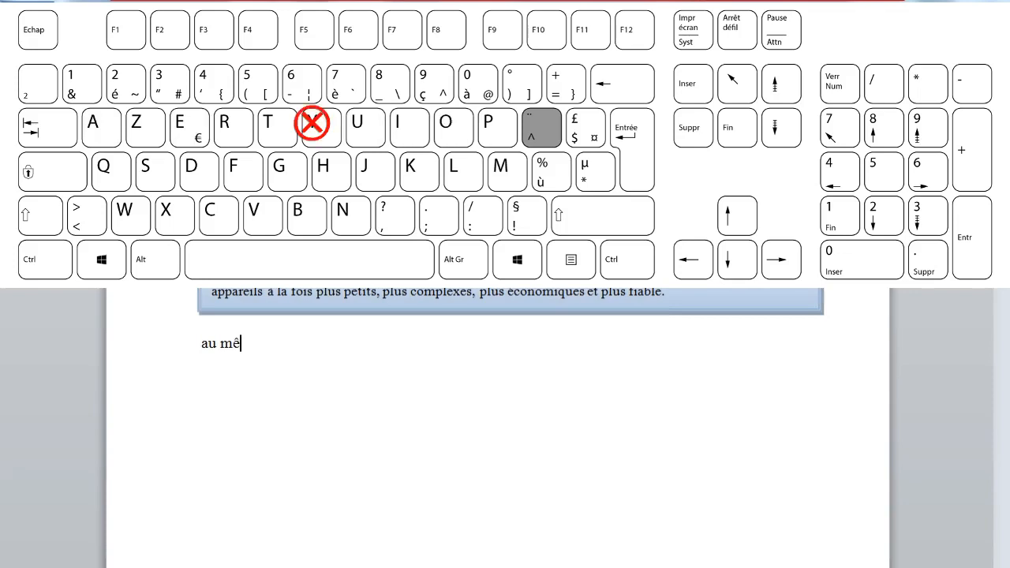
{"action": "type", "text": "me"}
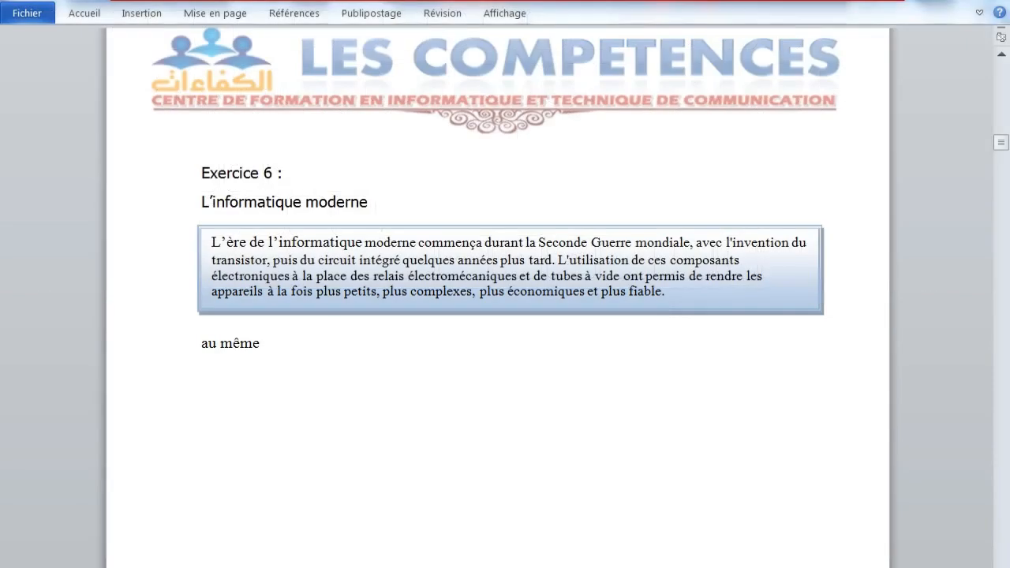
{"action": "type", "text": " moment, le mathématicien Alan Turing théorise le pr"}
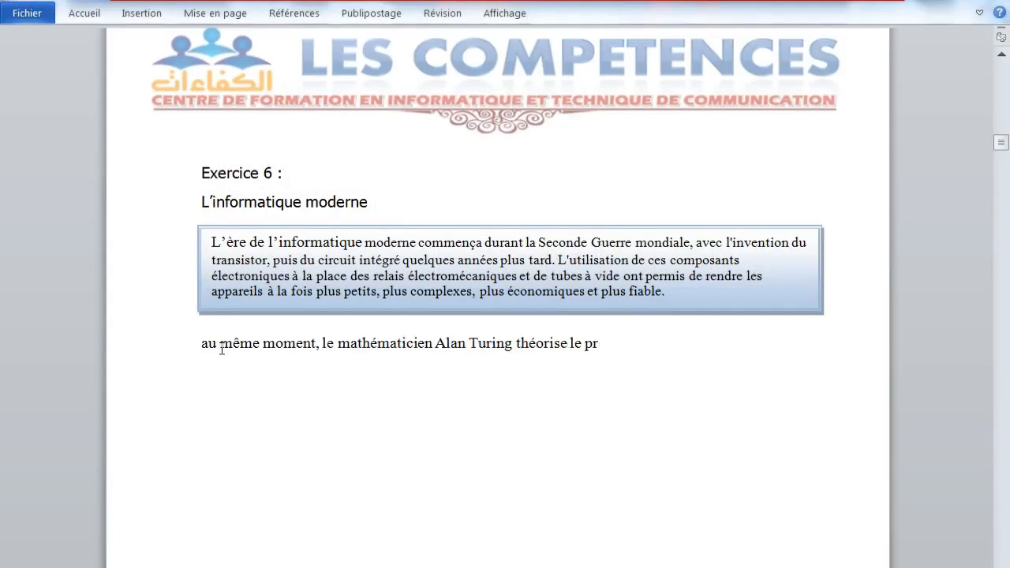
{"action": "type", "text": "emier ce qu'est un ordinateur, avec son concept de machine universelle de Turing. Le domaine de l'informatique est donc u"}
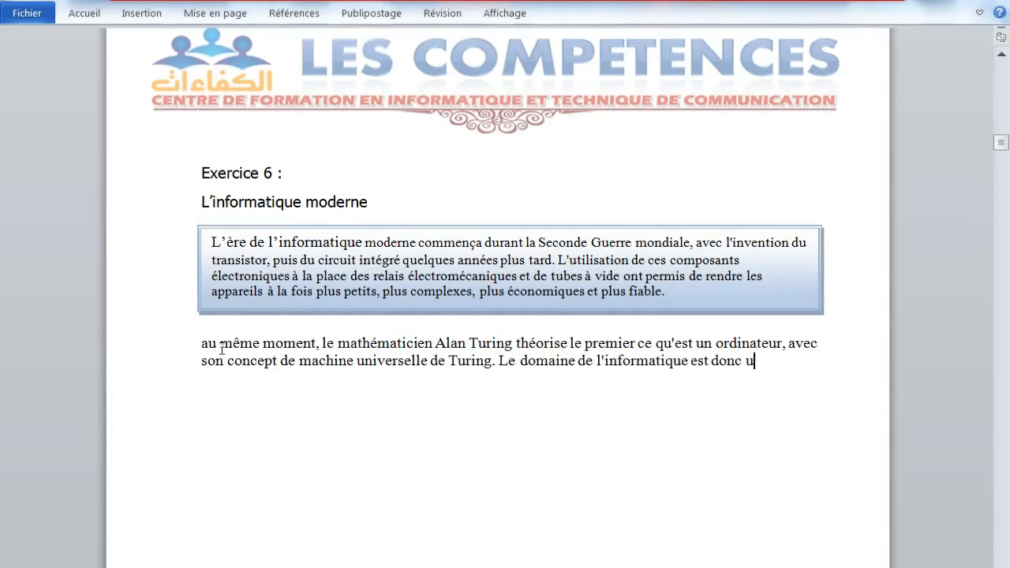
{"action": "type", "text": "n domaine récent, basé sur des sciences originaires de l'antiquité entière."}
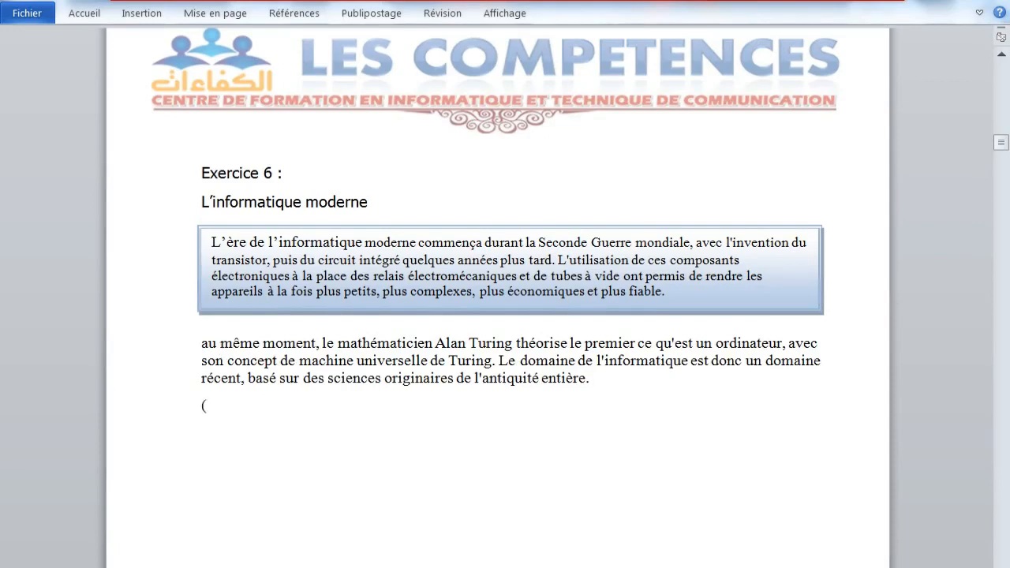
Write the paragraph from "(la cryptologie et des expériences" through "domaine scientifique et technologique à part", correcting the spelling of "cryptologie".
{"action": "type", "text": "a crypltologie"}
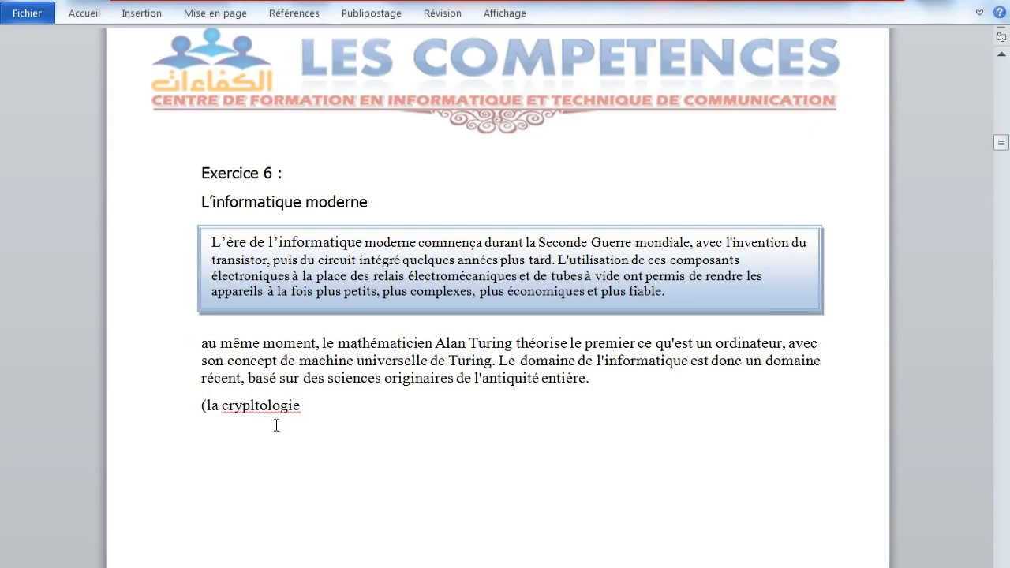
{"action": "right_click", "coordinate": [255, 407]}
{"action": "left_click", "coordinate": [373, 121]}
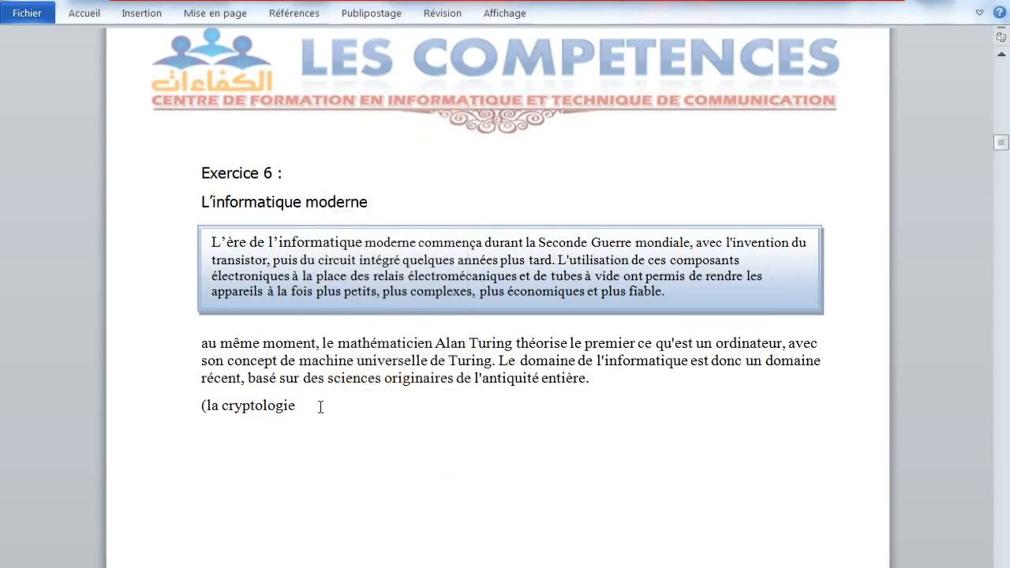
{"action": "scroll", "coordinate": [311, 407], "scroll_direction": "down", "scroll_amount": 2}
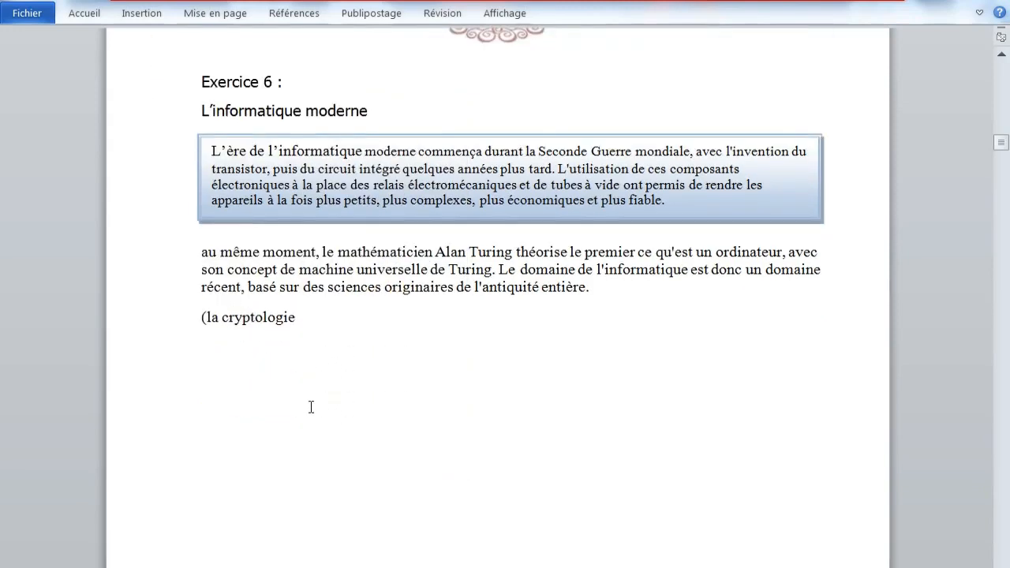
{"action": "type", "text": "et des expériences menées au XVIIe siècle, comme par exempl"}
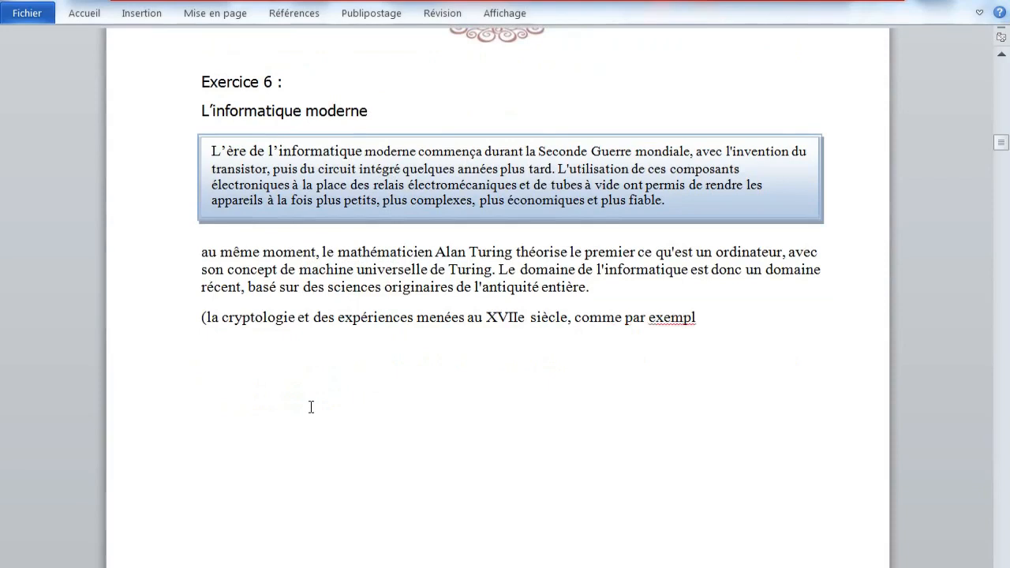
{"action": "type", "text": "e la machine à calculer de Blaise Pascal. Ce n'est qu'à la fin de la Seconde Guerre Mondiale que l'informatique a été reconnue comme un domaine scientifique et technologique à part"}
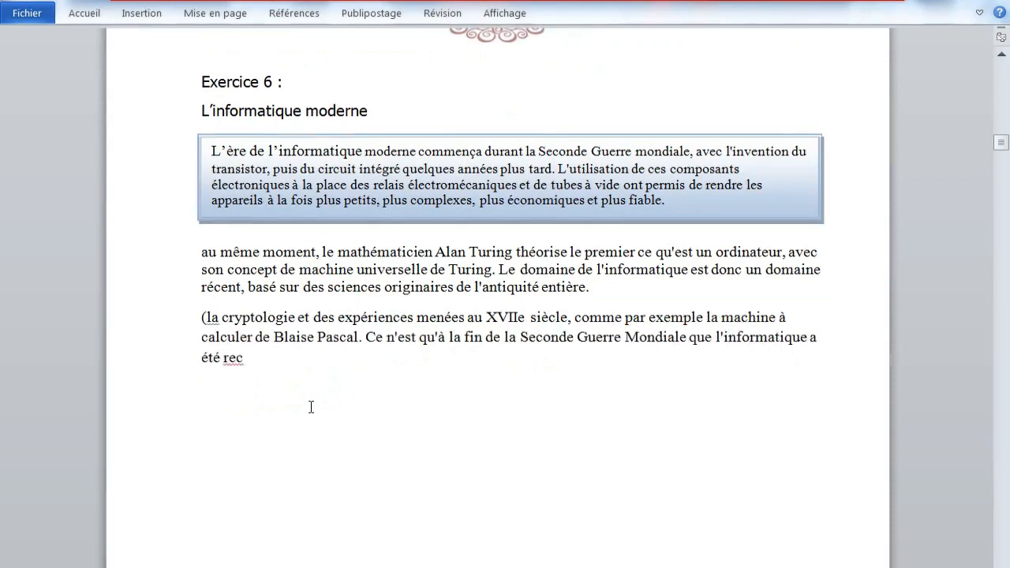
Add the passage from "La série de livres The Art of Computer Programming" through "travaillent et publient dans le même sens.".
{"action": "key", "text": "Return"}
{"action": "type", "text": "La série de livres The Art of Computer Programming de Donald K"}
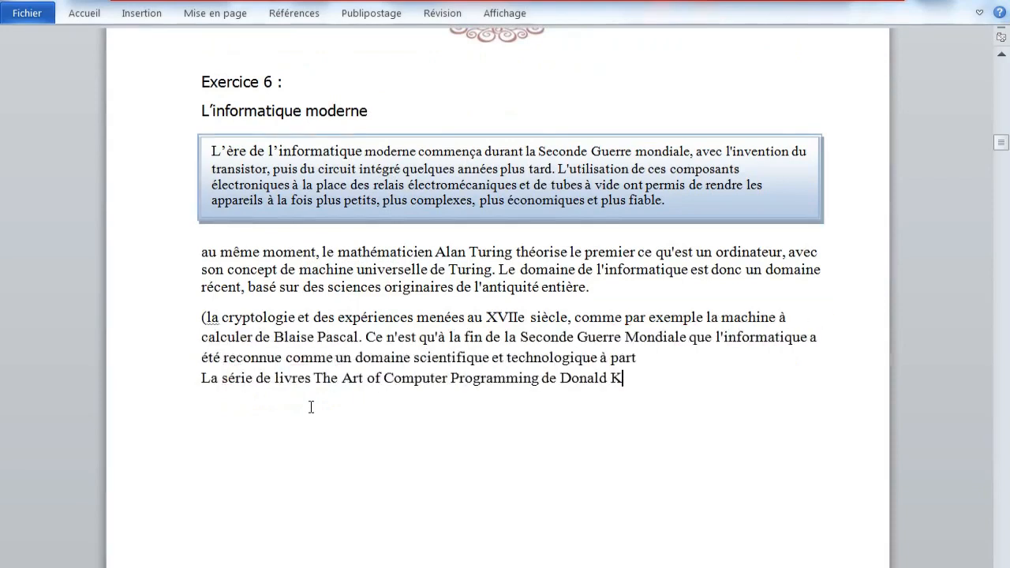
{"action": "type", "text": "nuth, sortie à partir des années 1960, fait ressortir les aspects mathématiques de la programmation informatique [14]. Edsger sDijkstra, Nikalu Wirth et Christopher Strachey travaillent et publient dans le même sens."}
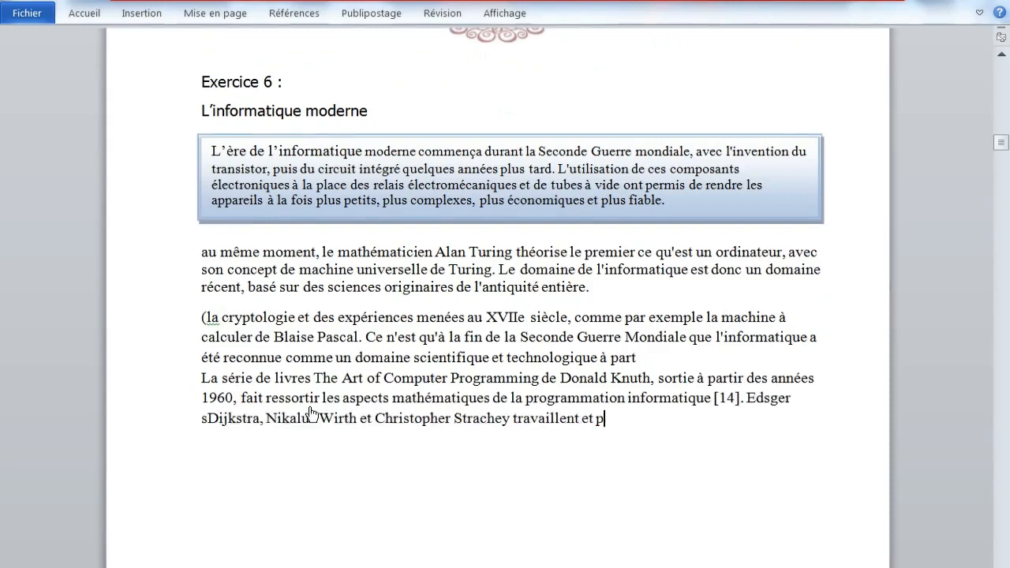
Add the passage from "On demandait à Donald Knuth dans les années 1980" through "cette jeune science... Suite".
{"action": "key", "text": "Return"}
{"action": "type", "text": "On demandait à Donald Knuth dans les années 1980 s'il valait mieux selon lui rattacher l'informatique fo"}
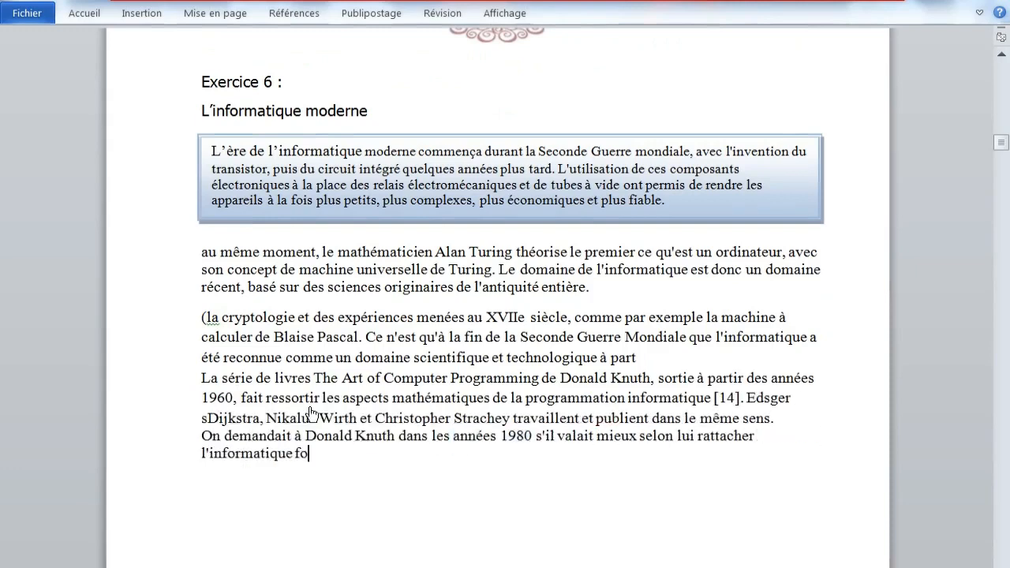
{"action": "type", "text": "ndamentale au génie électrique — ce qui est souvent le cas dans les universités américaines  ou à un département de mathématiques. Il répondit : « Je la classerais volontiers entre la plomberie et le dépannage automobile »"}
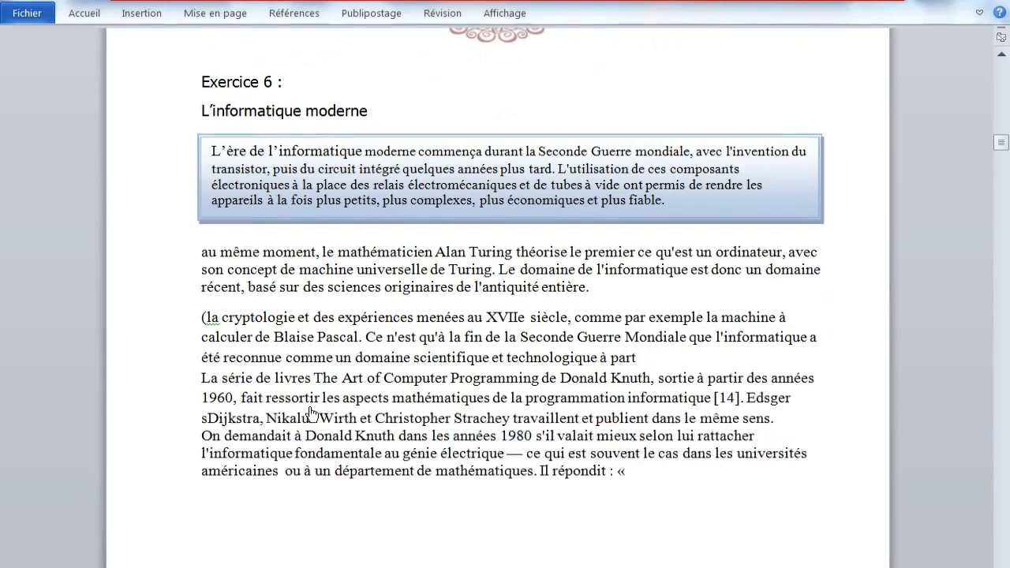
{"action": "type", "text": " pour souligner le côté encore artisanal de cette jeune science... Suite"}
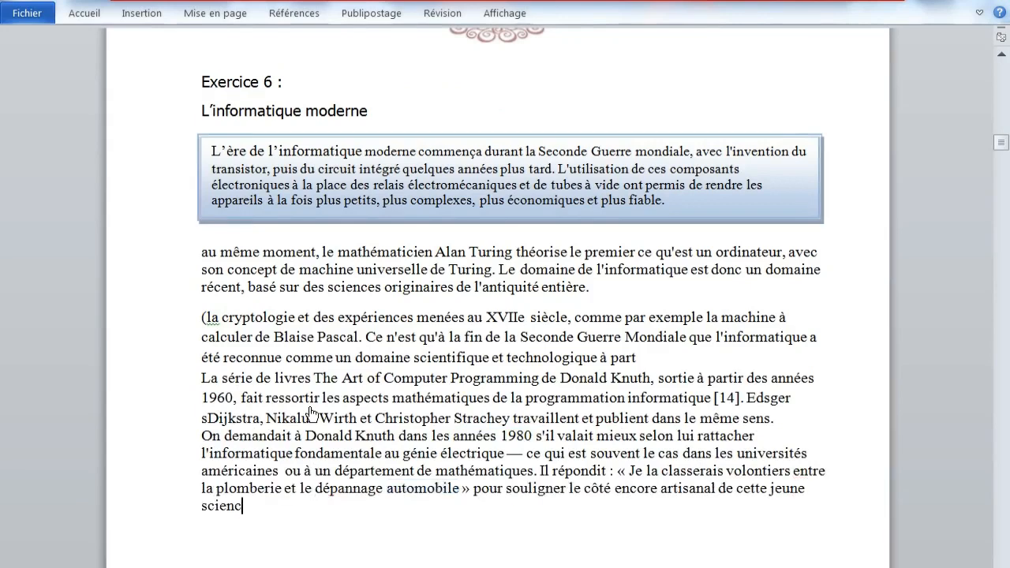
Remove the space before "[14]" and correct the second paragraph's opening to "(La cryptologie) et des expériences".
{"action": "left_click", "coordinate": [714, 399]}
{"action": "key", "text": "BackSpace"}
{"action": "left_click", "coordinate": [310, 318]}
{"action": "key", "text": "BackSpace"}
{"action": "key", "text": "BackSpace"}
{"action": "key", "text": "BackSpace"}
{"action": "type", "text": ")"}
{"action": "left_click", "coordinate": [333, 321]}
{"action": "type", "text": "et"}
{"action": "left_click", "coordinate": [366, 338]}
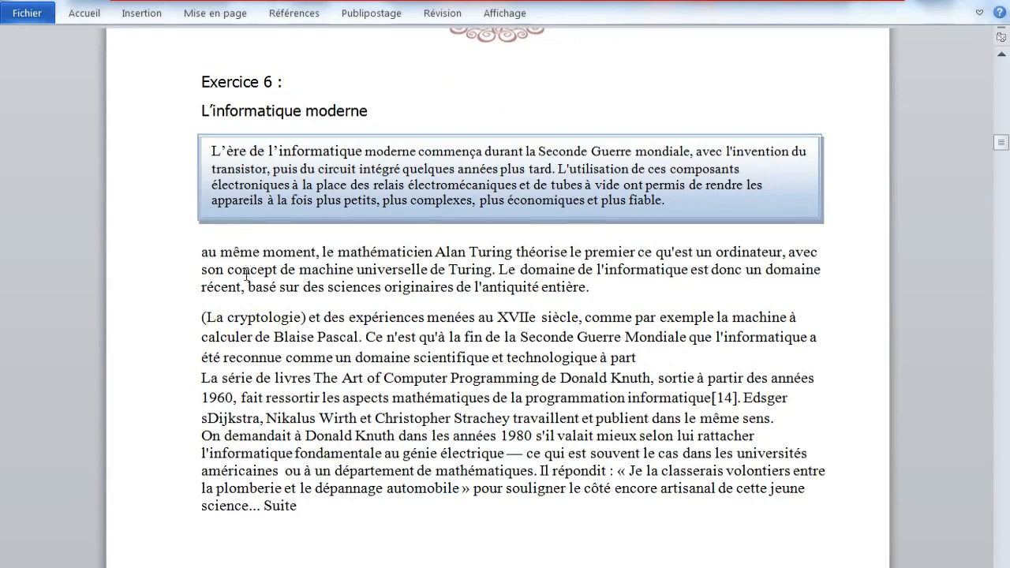
Display the ruler and set the right indent of the "au même moment" paragraph to 9 cm.
{"action": "left_click_drag", "start_coordinate": [198, 254], "coordinate": [606, 294]}
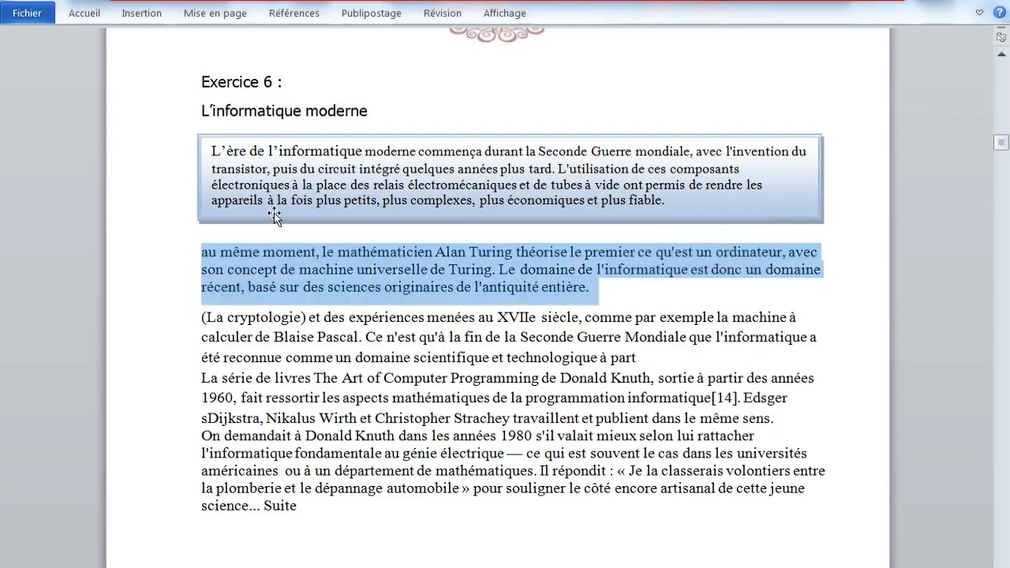
{"action": "left_click", "coordinate": [82, 12]}
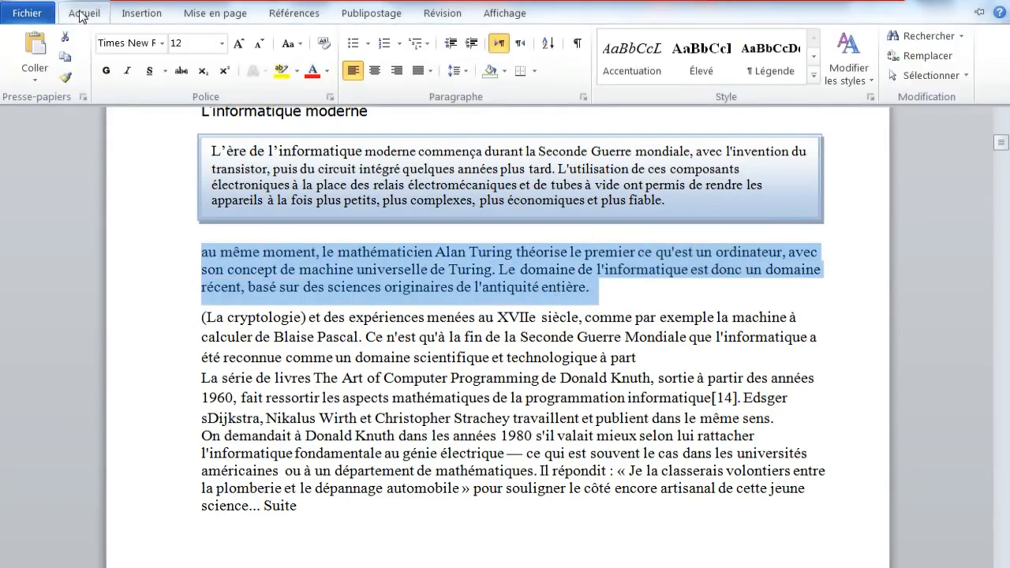
{"action": "left_click", "coordinate": [509, 13]}
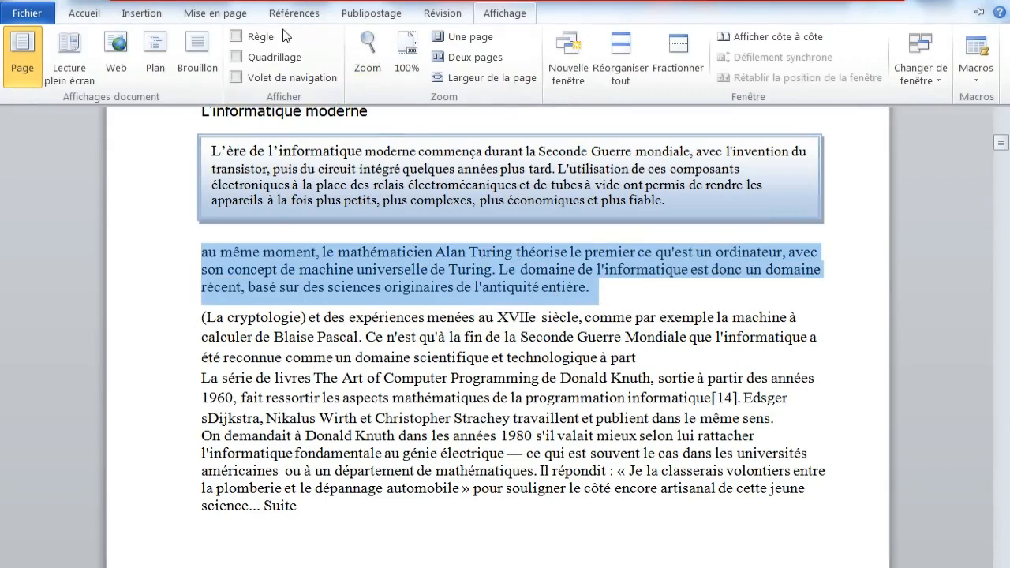
{"action": "left_click", "coordinate": [239, 39]}
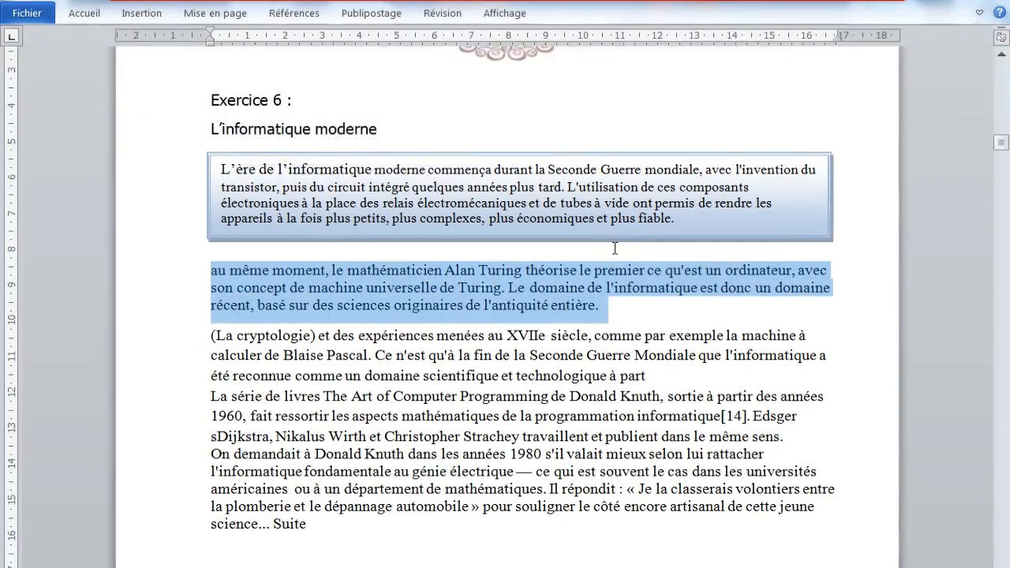
{"action": "left_click_drag", "start_coordinate": [838, 37], "coordinate": [551, 38]}
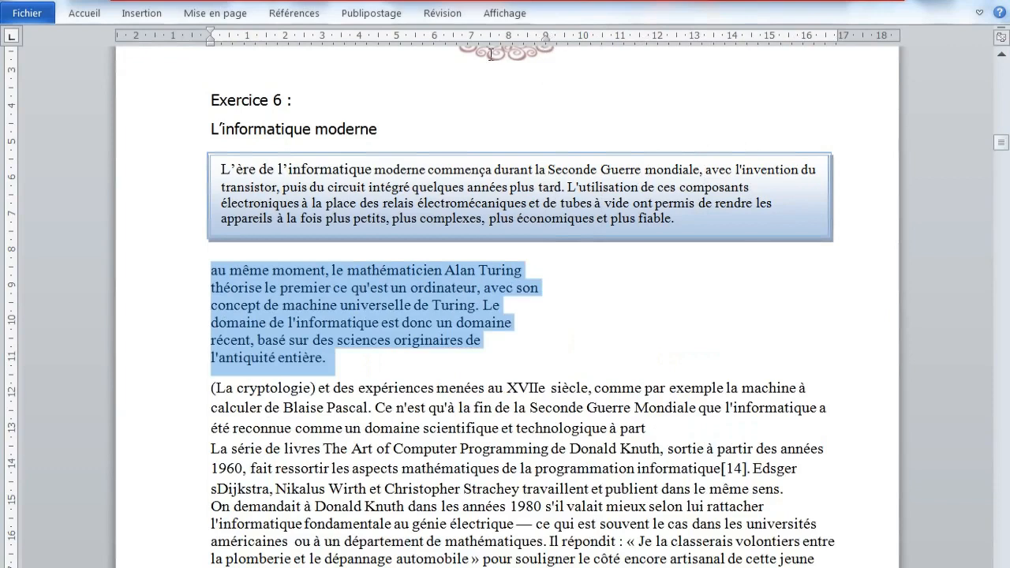
Justify the "au même moment" paragraph and move its right indent to 8 cm.
{"action": "left_click", "coordinate": [83, 14]}
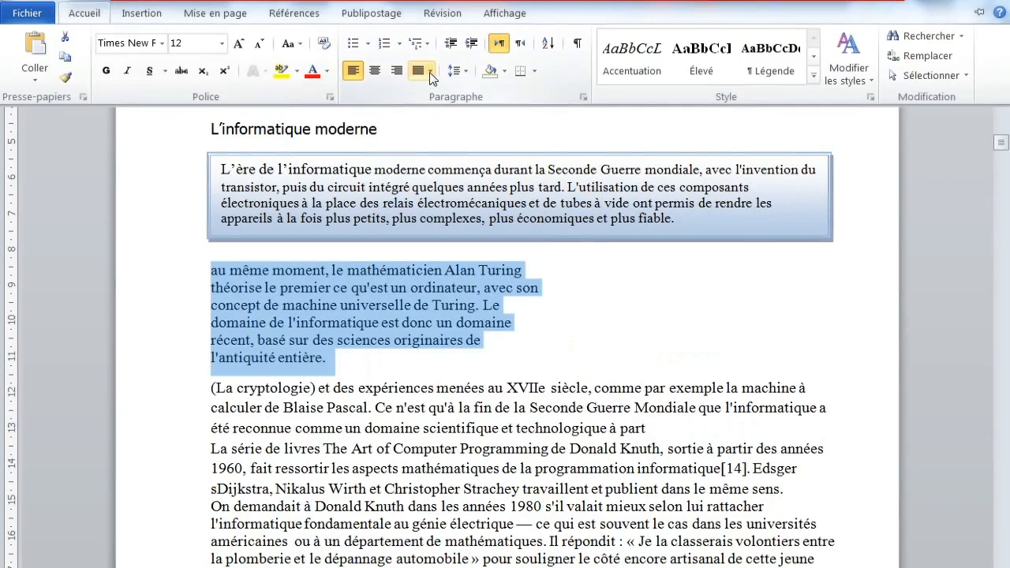
{"action": "left_click", "coordinate": [430, 75]}
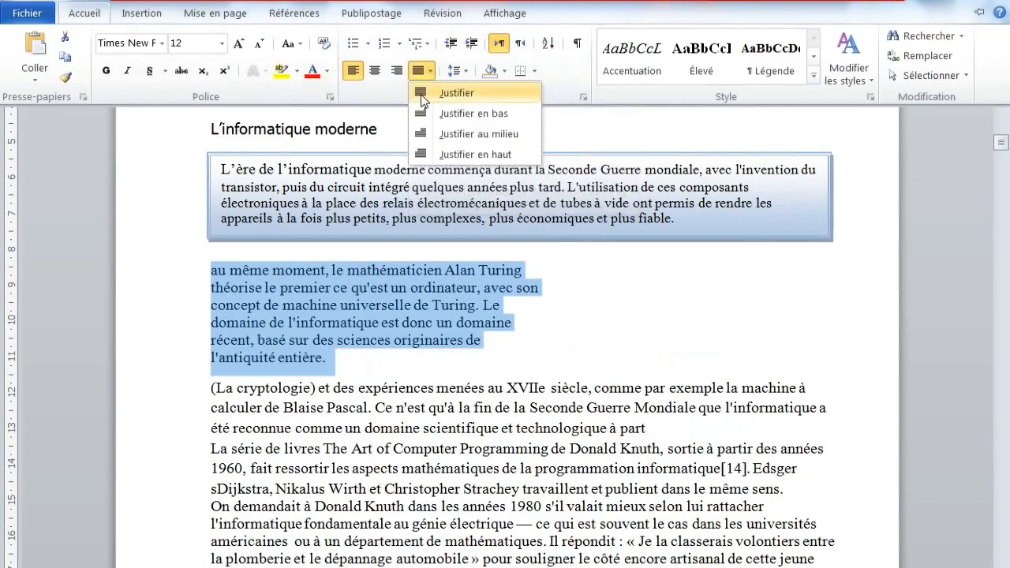
{"action": "left_click", "coordinate": [423, 95]}
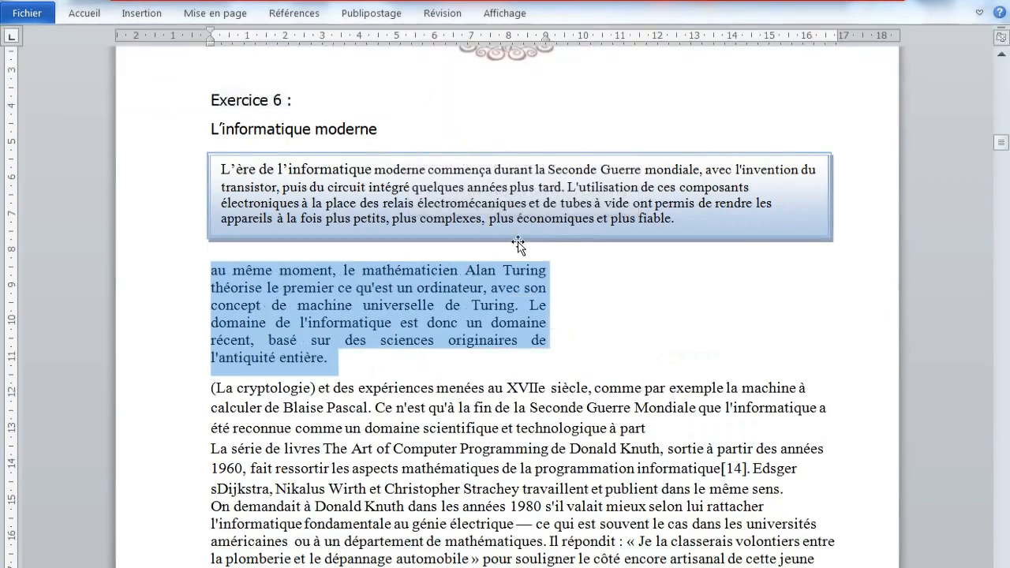
{"action": "left_click", "coordinate": [521, 271]}
{"action": "left_click_drag", "start_coordinate": [545, 40], "coordinate": [511, 40]}
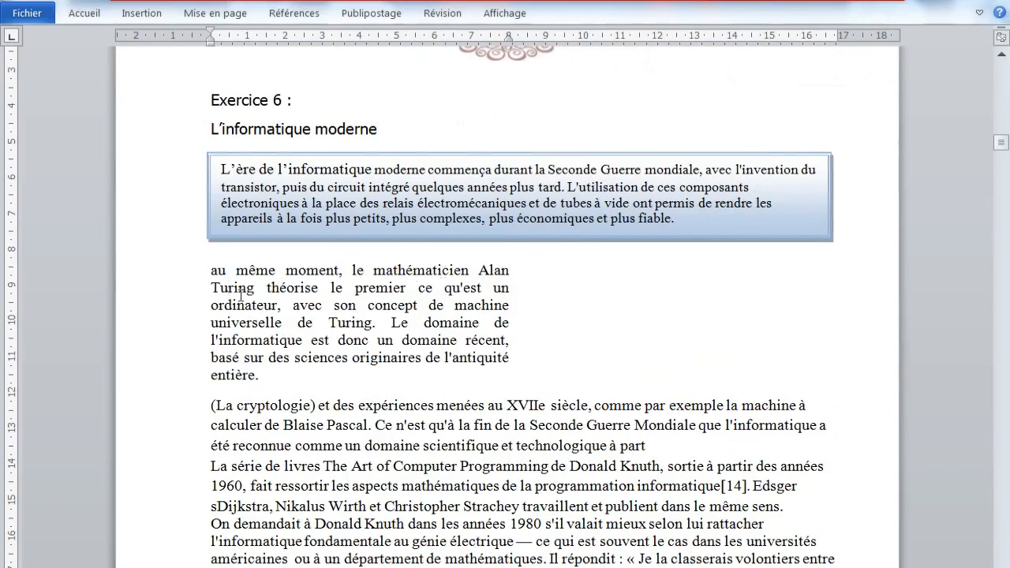
Insert the picture PC-6 into the "au même moment" paragraph and shrink it to about 6,84 cm wide and 3,79 cm high.
{"action": "left_click", "coordinate": [134, 13]}
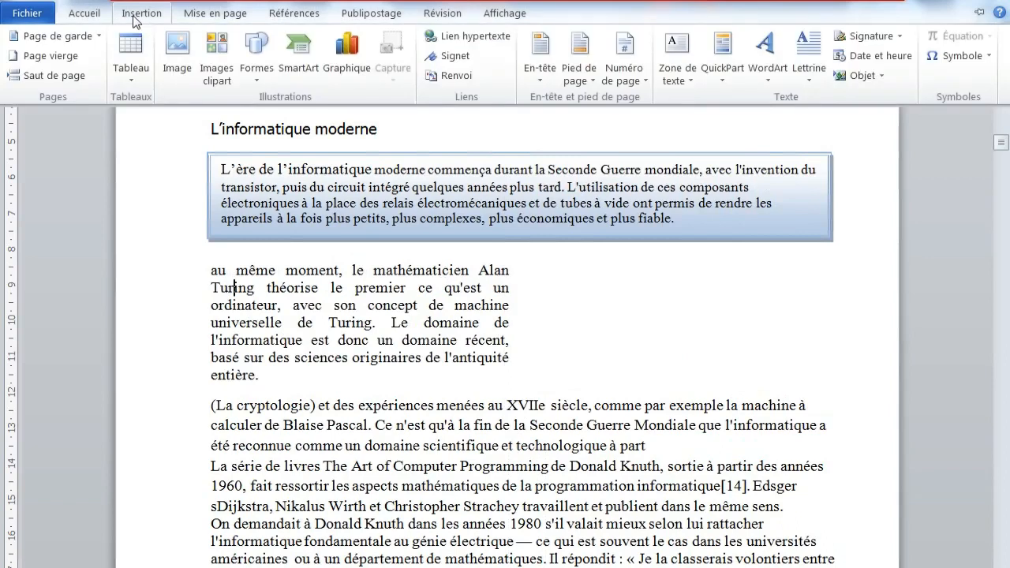
{"action": "left_click", "coordinate": [181, 51]}
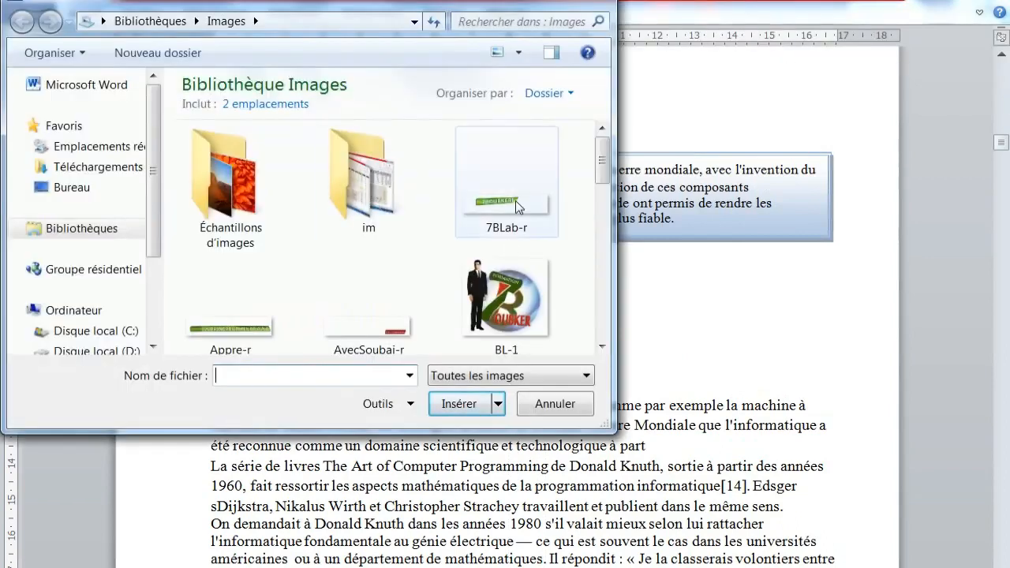
{"action": "left_click_drag", "start_coordinate": [600, 167], "coordinate": [581, 316]}
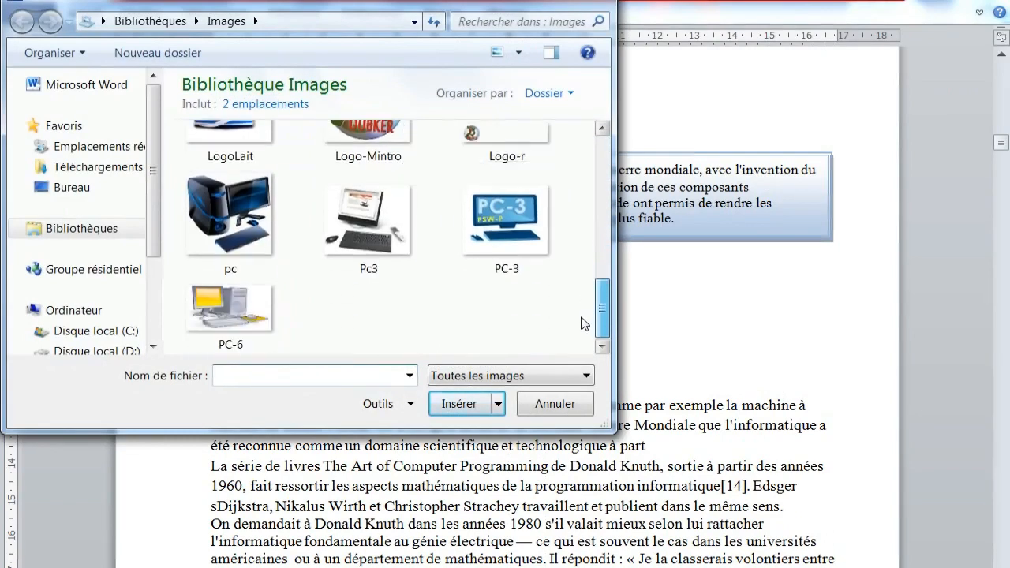
{"action": "left_click", "coordinate": [226, 317]}
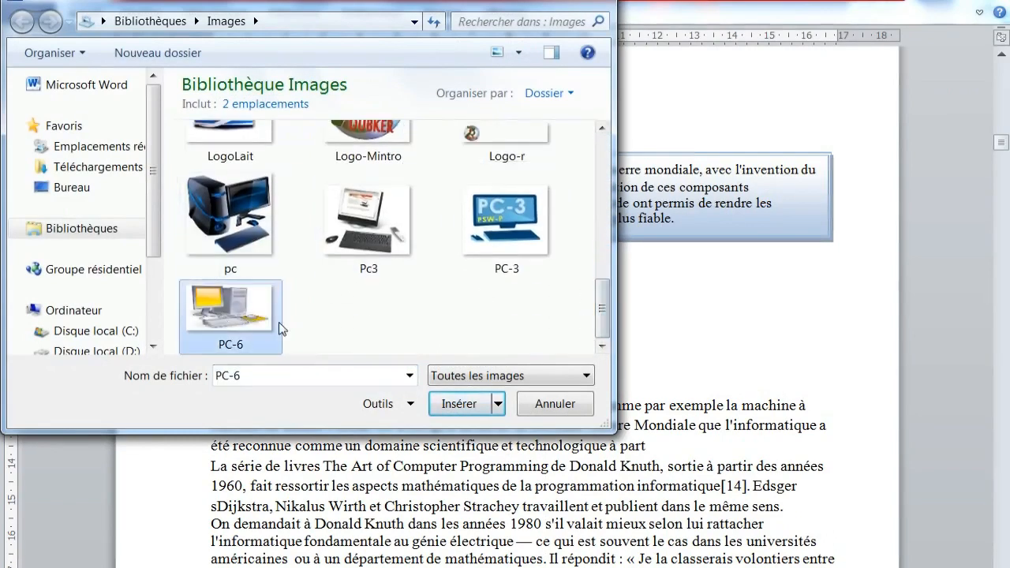
{"action": "left_click", "coordinate": [454, 407]}
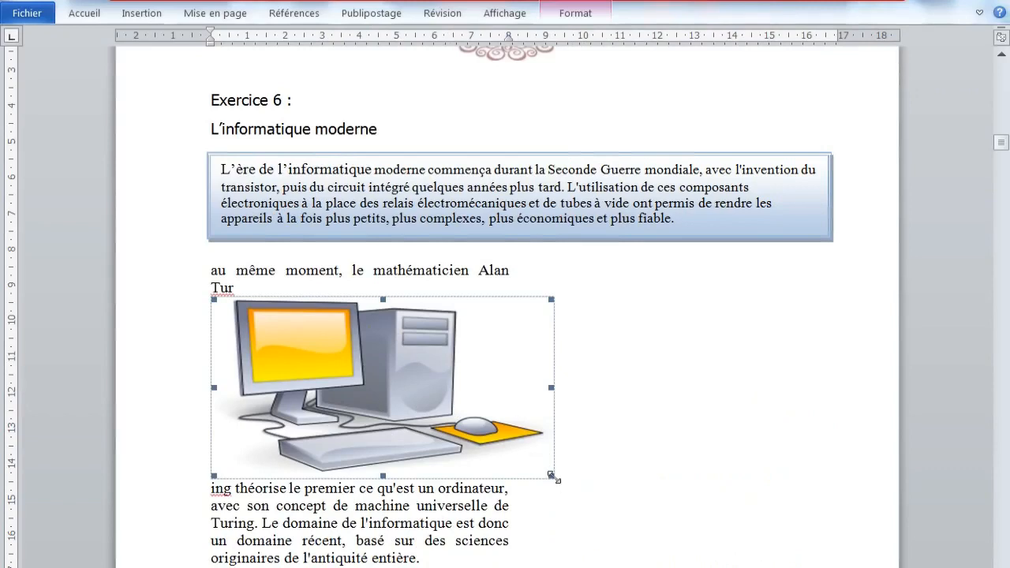
{"action": "left_click_drag", "start_coordinate": [551, 476], "coordinate": [483, 410]}
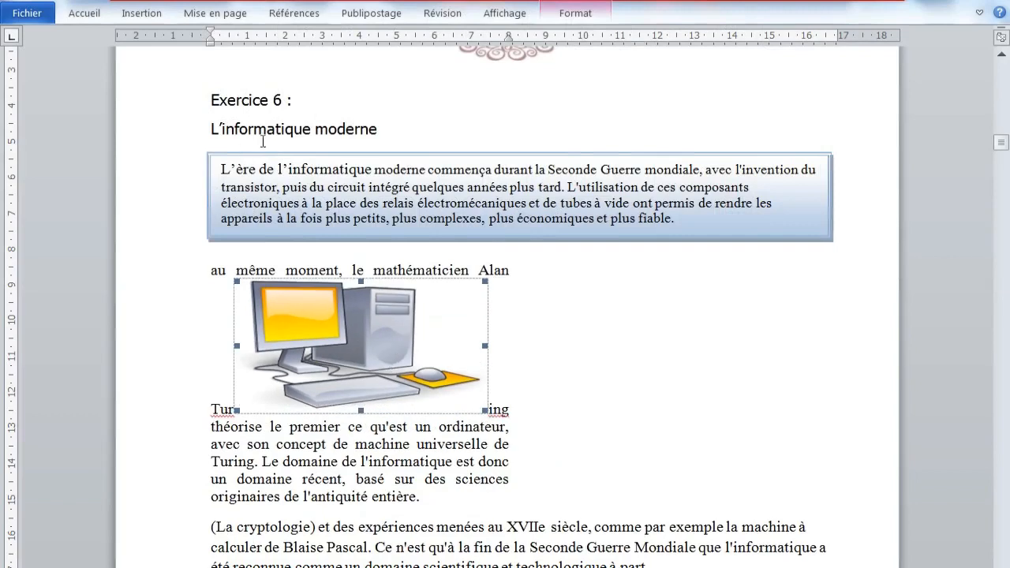
Set the computer picture's text wrapping to "Devant le texte".
{"action": "left_click", "coordinate": [574, 14]}
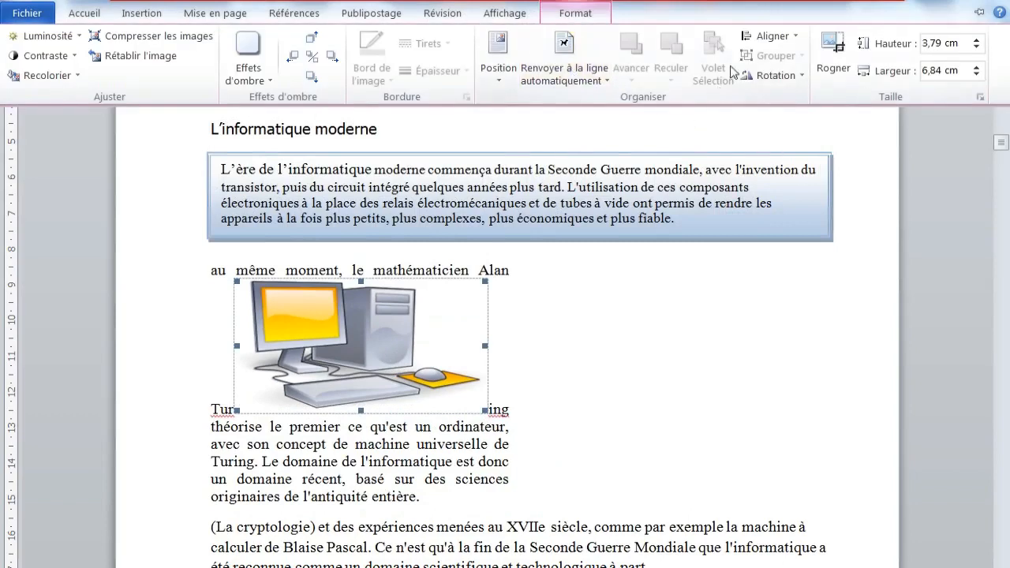
{"action": "left_click", "coordinate": [579, 76]}
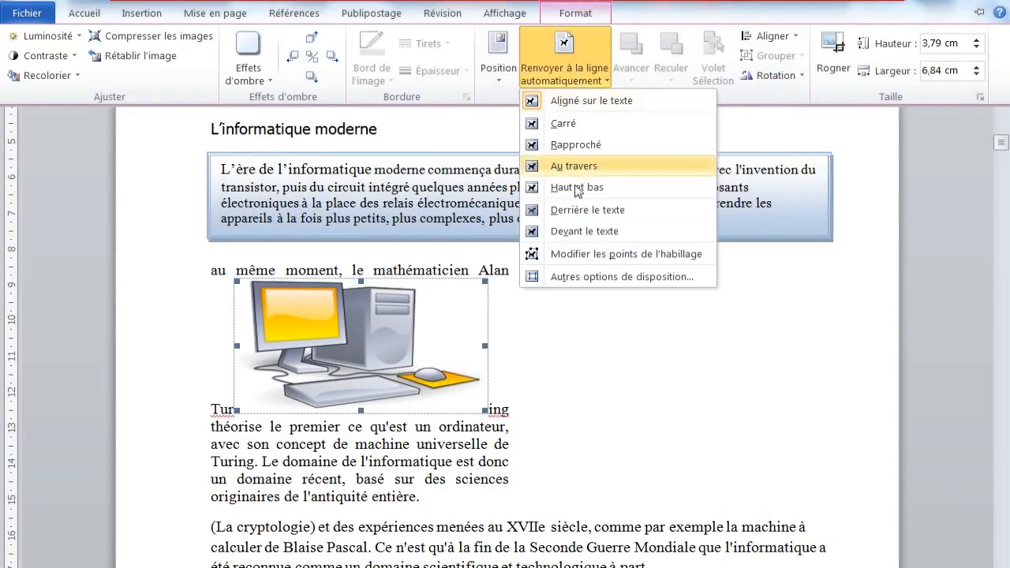
{"action": "left_click", "coordinate": [577, 231]}
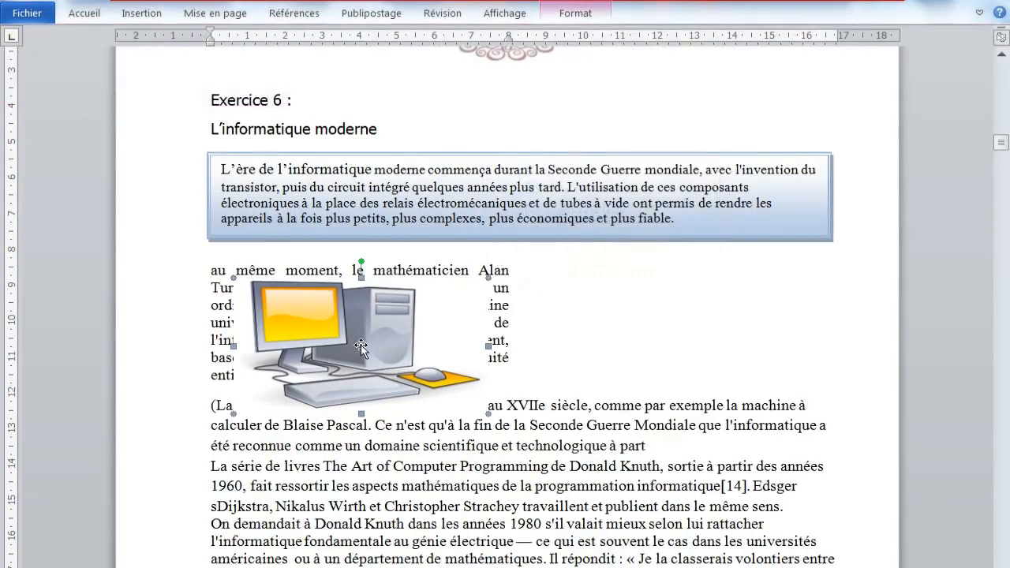
Move the computer picture into the empty space beside the "au même moment" paragraph, nudge it into place and deselect it.
{"action": "left_click_drag", "start_coordinate": [527, 342], "coordinate": [676, 322]}
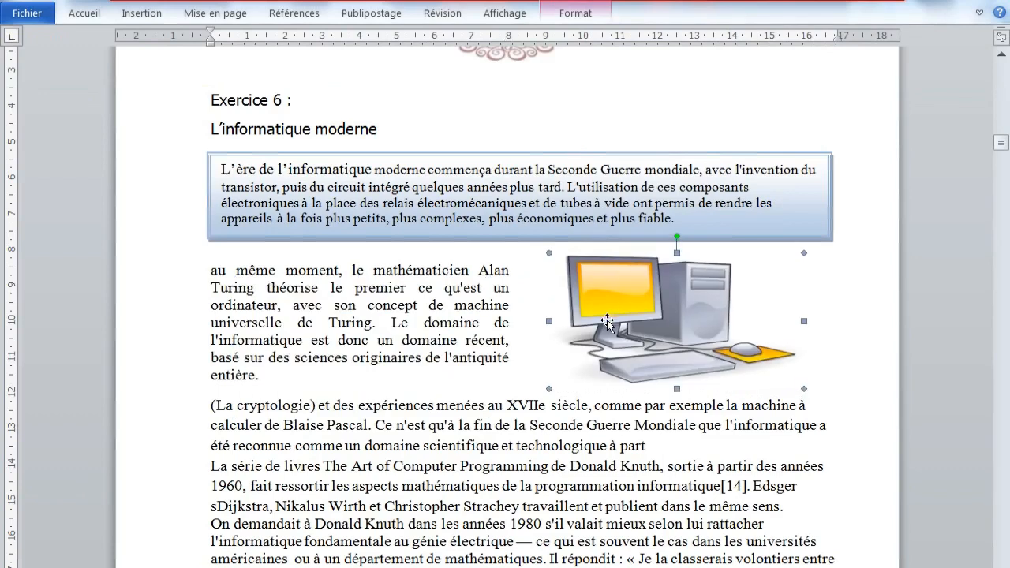
{"action": "key", "text": "Right"}
{"action": "key", "text": "Left"}
{"action": "key", "text": "Left"}
{"action": "key", "text": "Left"}
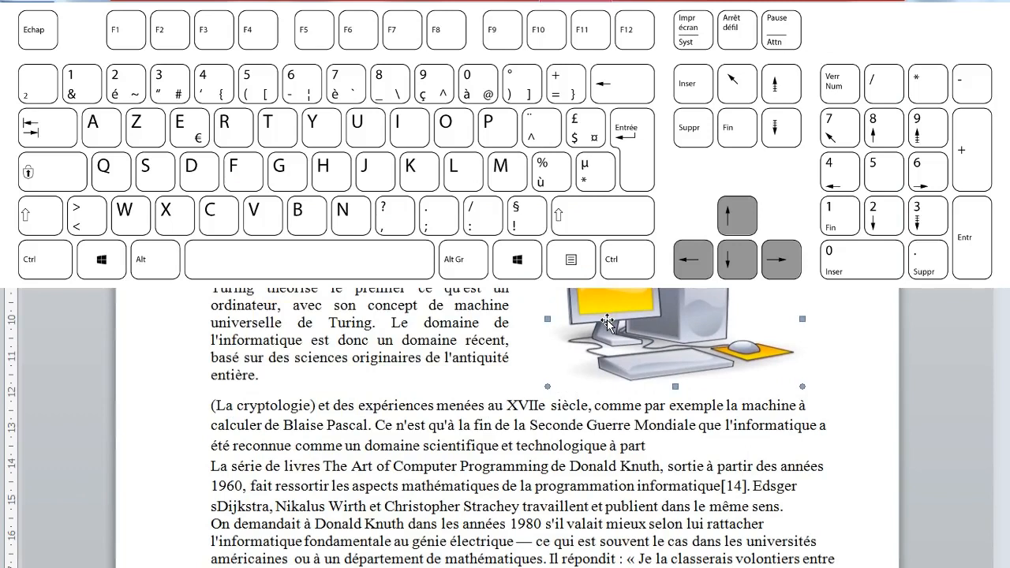
{"action": "left_click", "coordinate": [527, 360]}
Configure three columns with a separator line for the text from "(La cryptologie)" to "Suite".
{"action": "scroll", "coordinate": [527, 347], "scroll_direction": "down", "scroll_amount": 3}
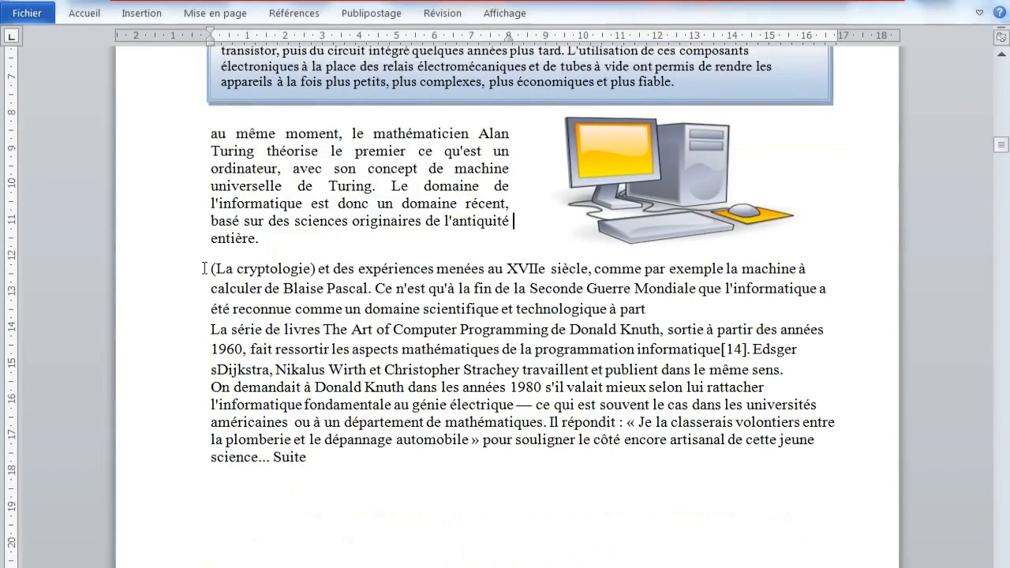
{"action": "left_click_drag", "start_coordinate": [209, 268], "coordinate": [458, 329]}
{"action": "left_click_drag", "start_coordinate": [377, 426], "coordinate": [308, 462]}
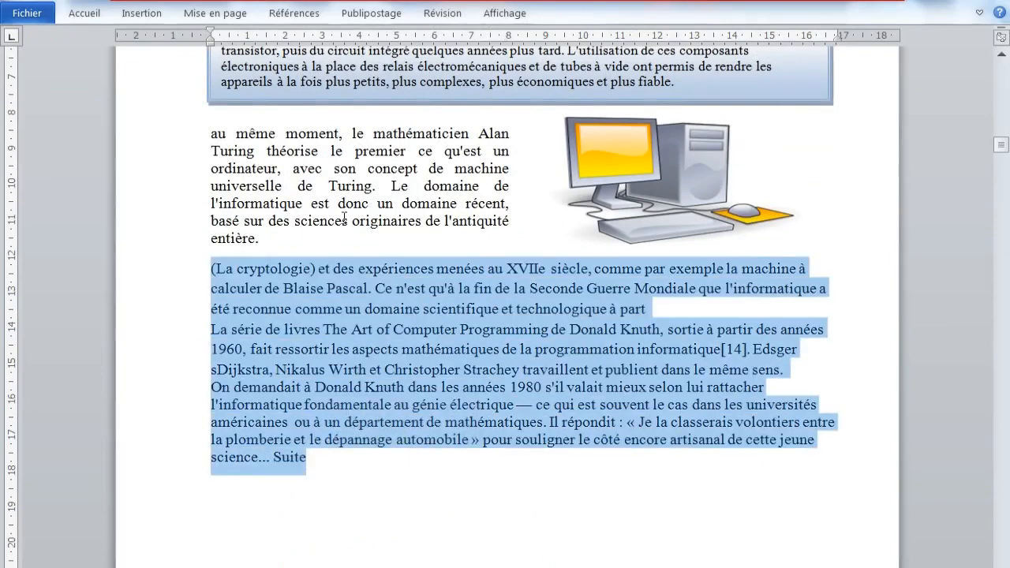
{"action": "left_click", "coordinate": [217, 14]}
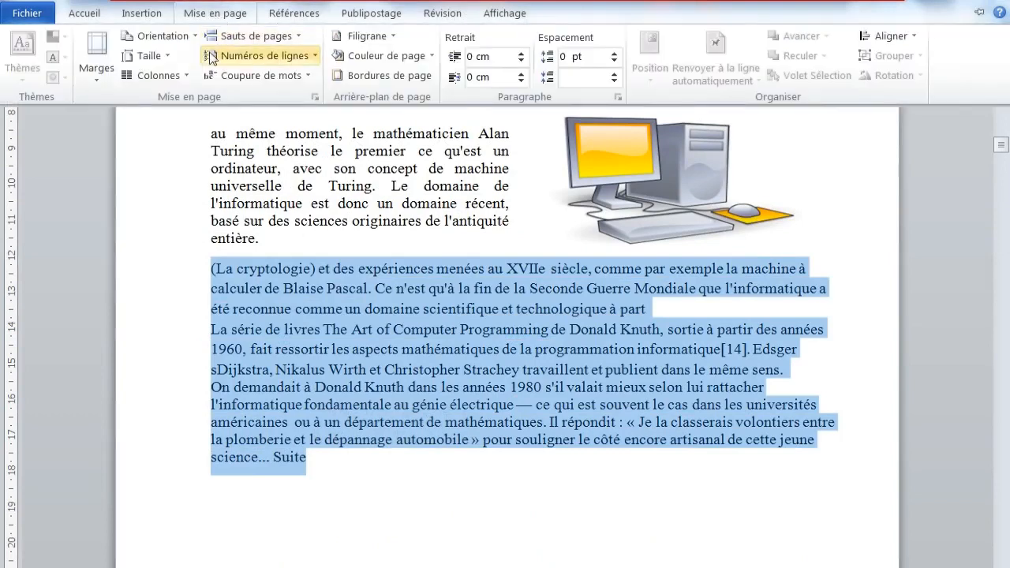
{"action": "left_click", "coordinate": [188, 76]}
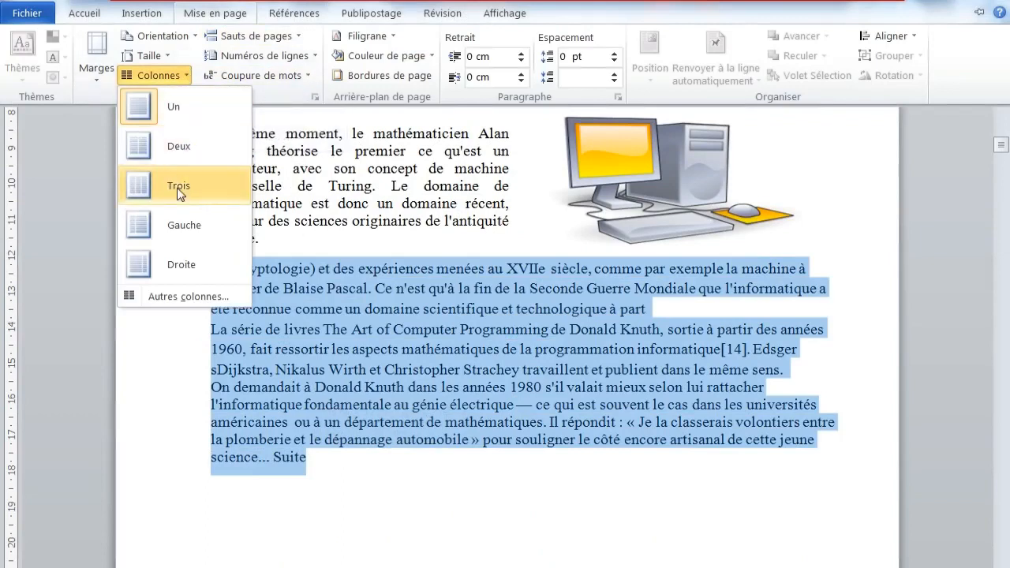
{"action": "left_click", "coordinate": [167, 296]}
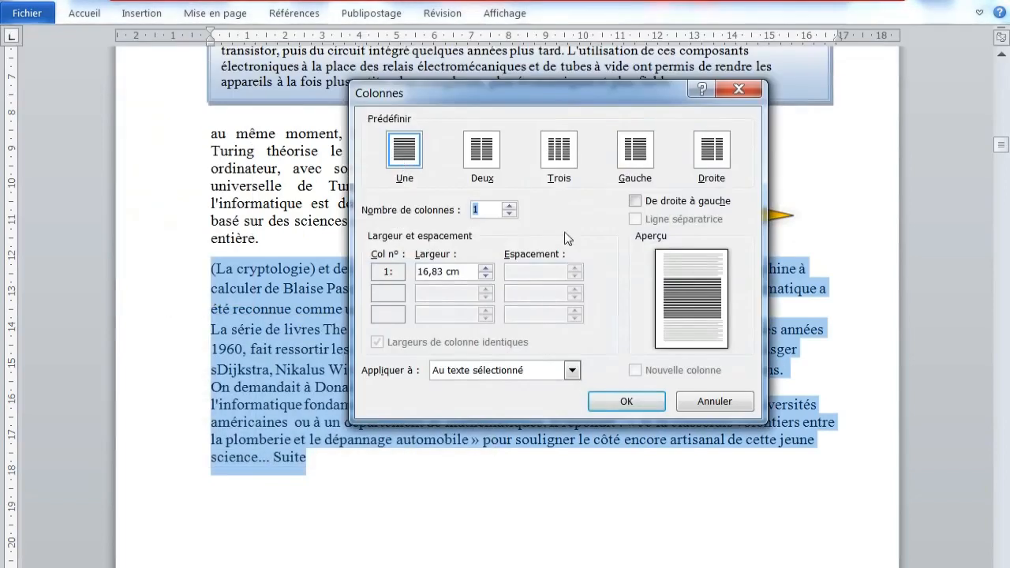
{"action": "left_click", "coordinate": [563, 157]}
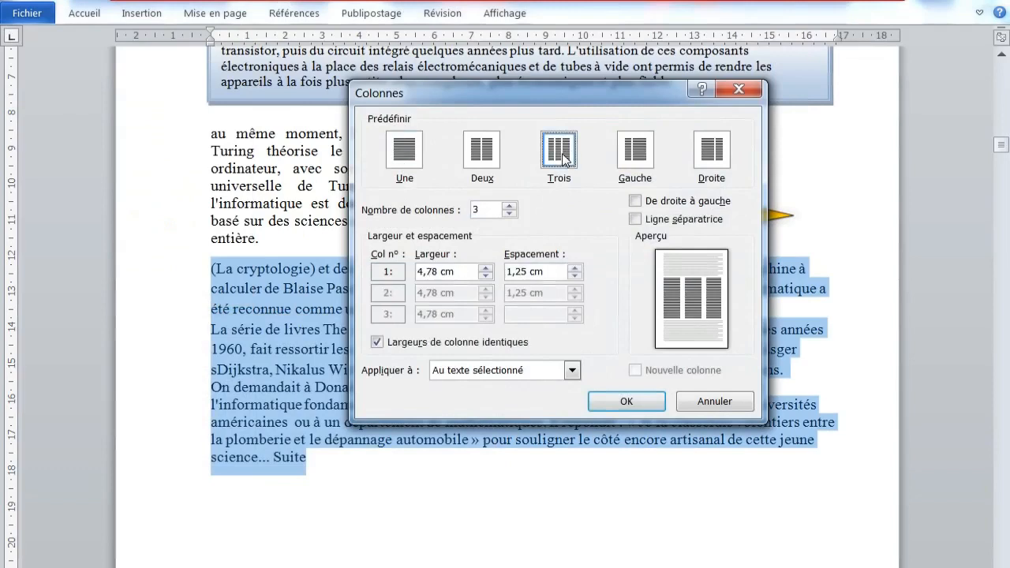
{"action": "left_click", "coordinate": [637, 220]}
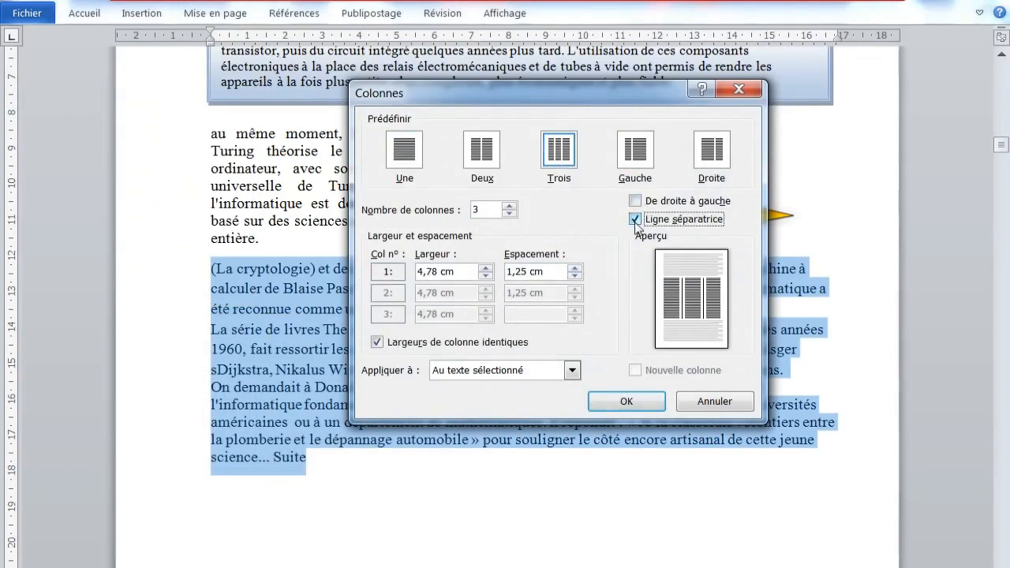
Set the column spacing to 0,9 cm and apply the column layout to the selected text.
{"action": "left_click", "coordinate": [575, 276]}
{"action": "left_click", "coordinate": [575, 277]}
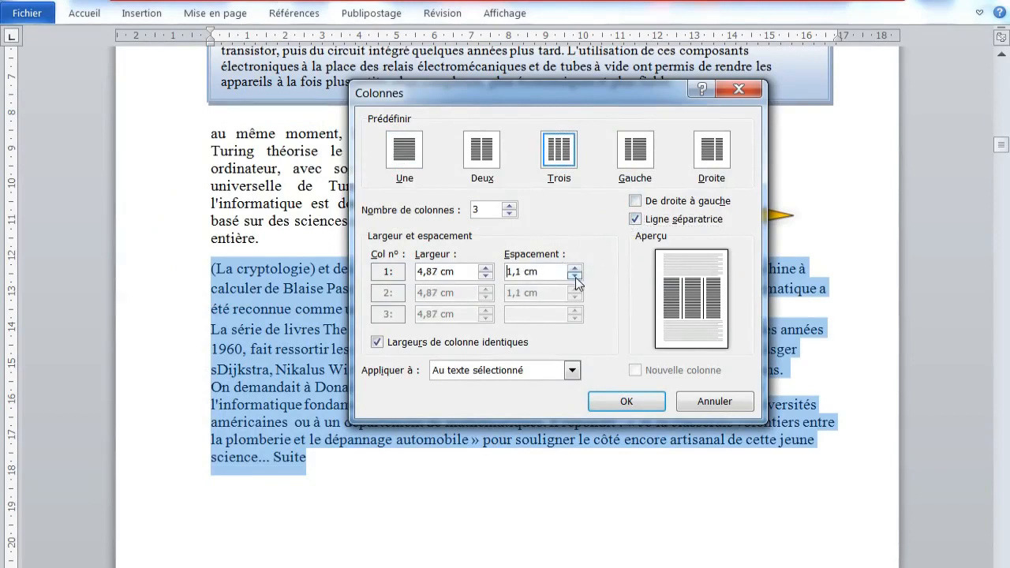
{"action": "left_click", "coordinate": [574, 276]}
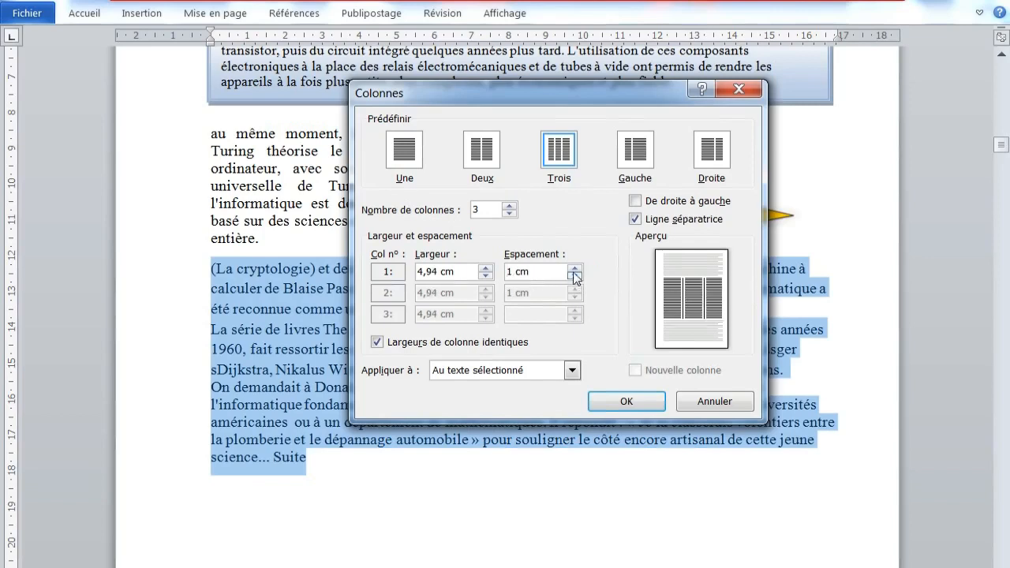
{"action": "left_click", "coordinate": [575, 276]}
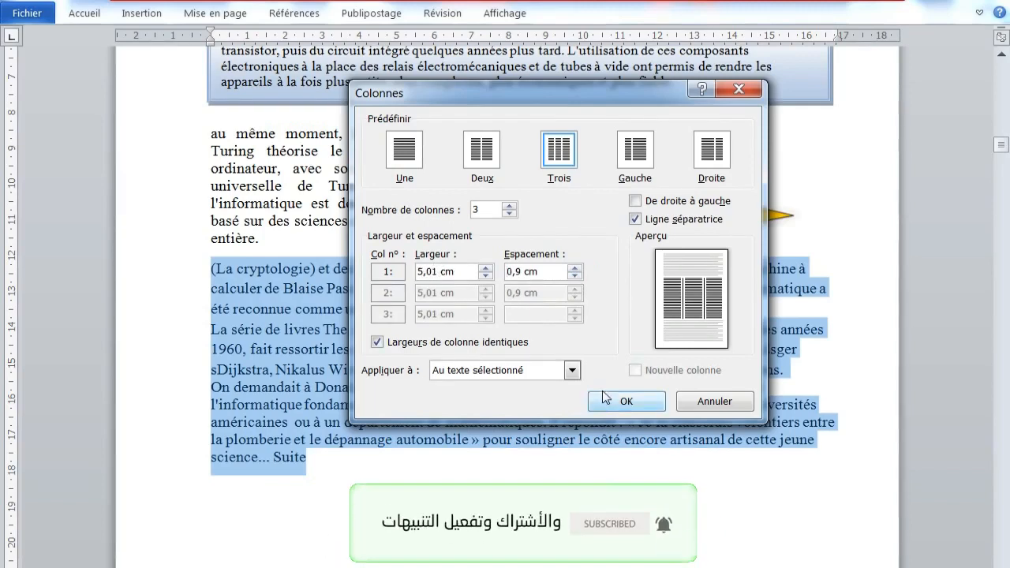
{"action": "left_click", "coordinate": [624, 401]}
{"action": "left_click", "coordinate": [454, 328]}
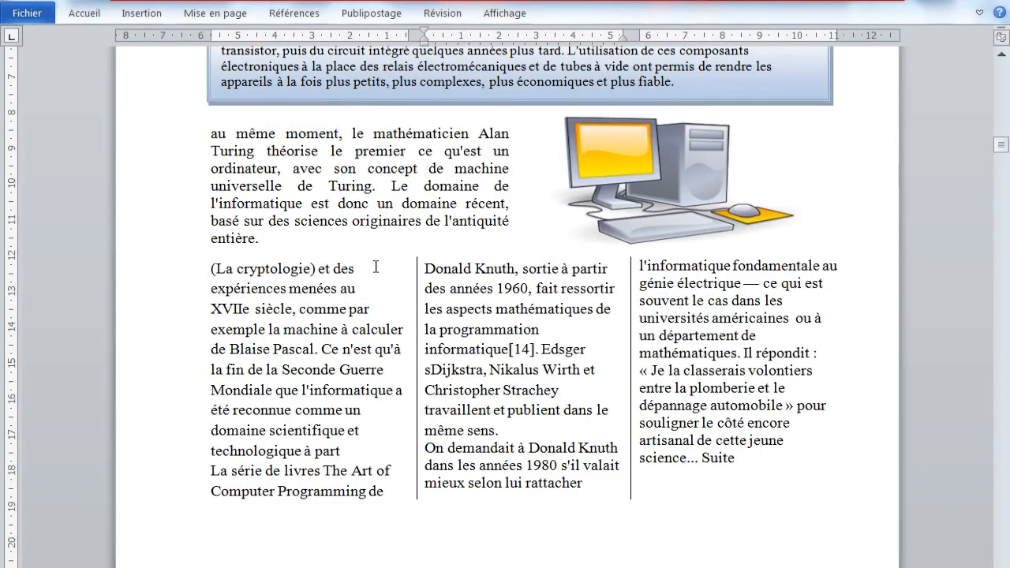
Format the "e" of "XVIIe" in the first column as superscript.
{"action": "left_click", "coordinate": [313, 310]}
{"action": "left_click_drag", "start_coordinate": [251, 310], "coordinate": [242, 310]}
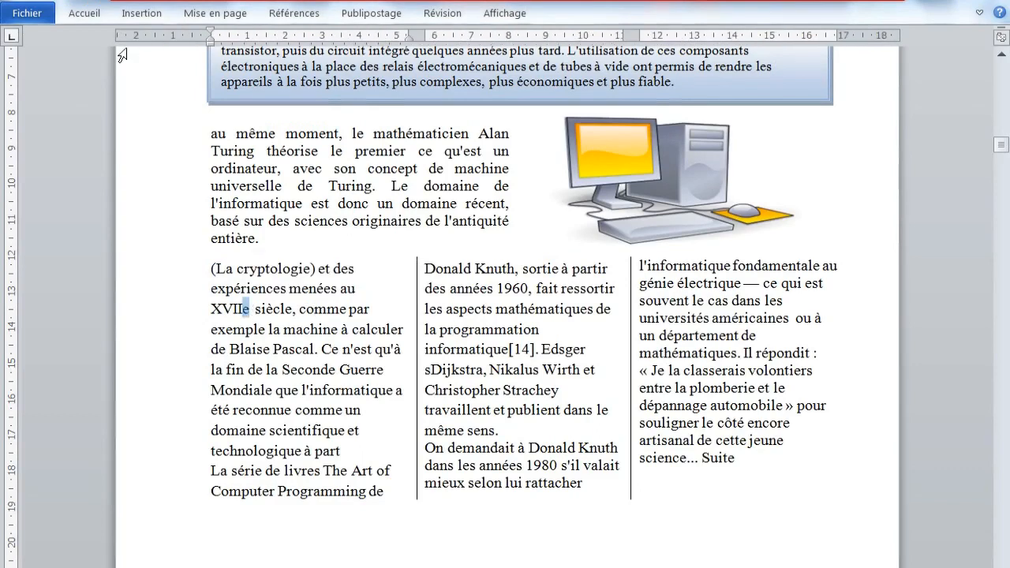
{"action": "left_click", "coordinate": [102, 14]}
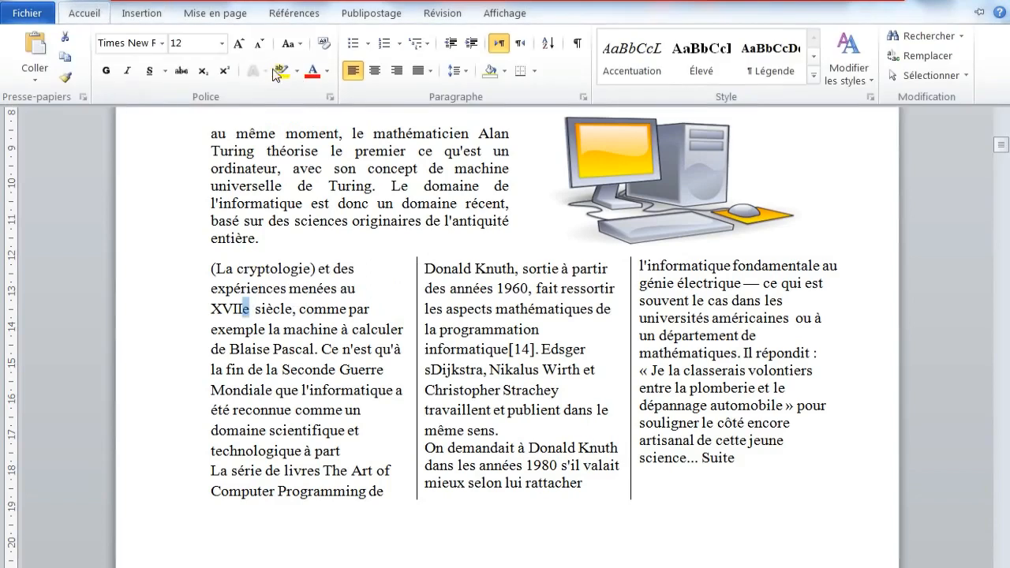
{"action": "left_click", "coordinate": [225, 73]}
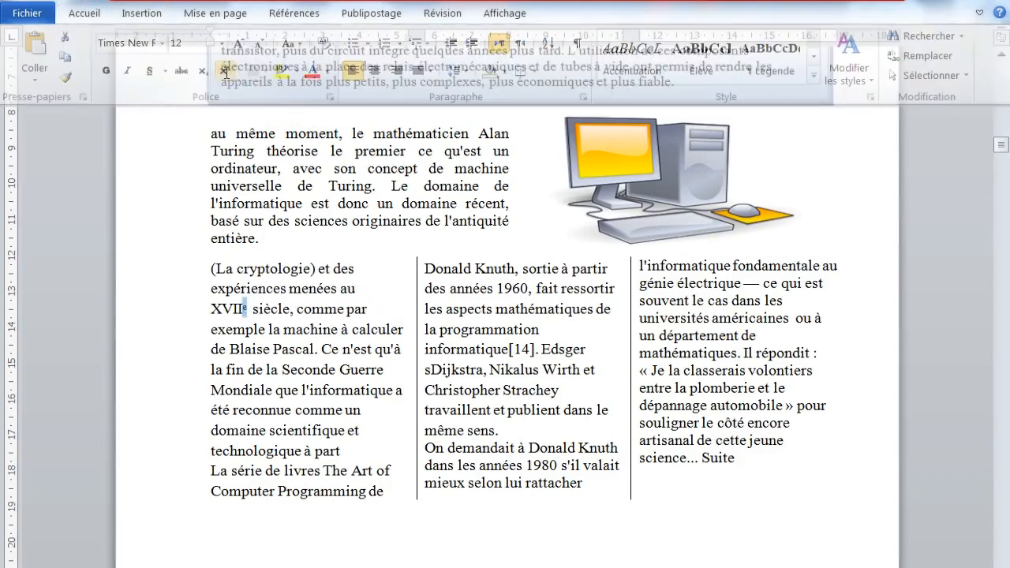
{"action": "left_click", "coordinate": [511, 349]}
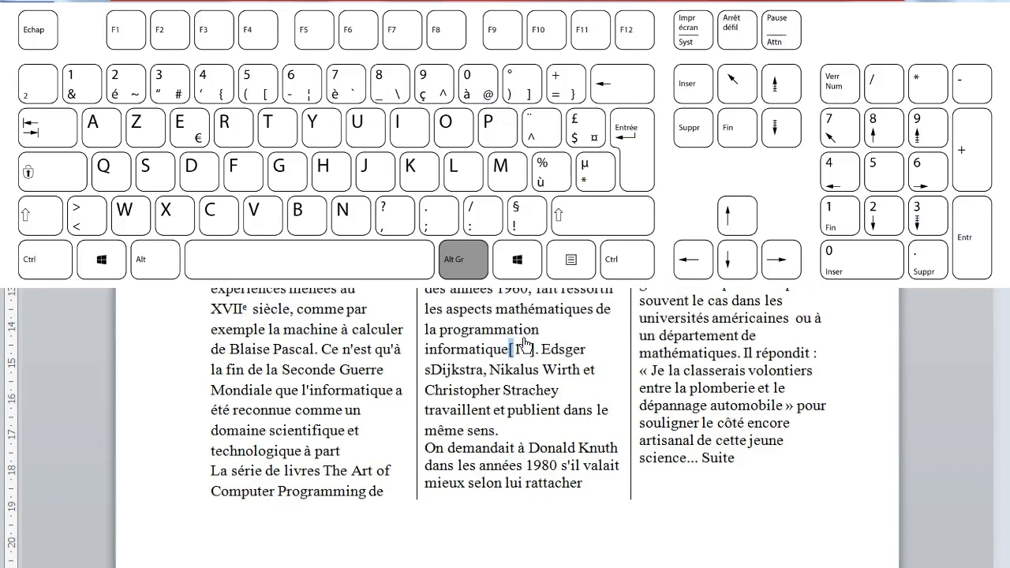
{"action": "type", "text": "[14"}
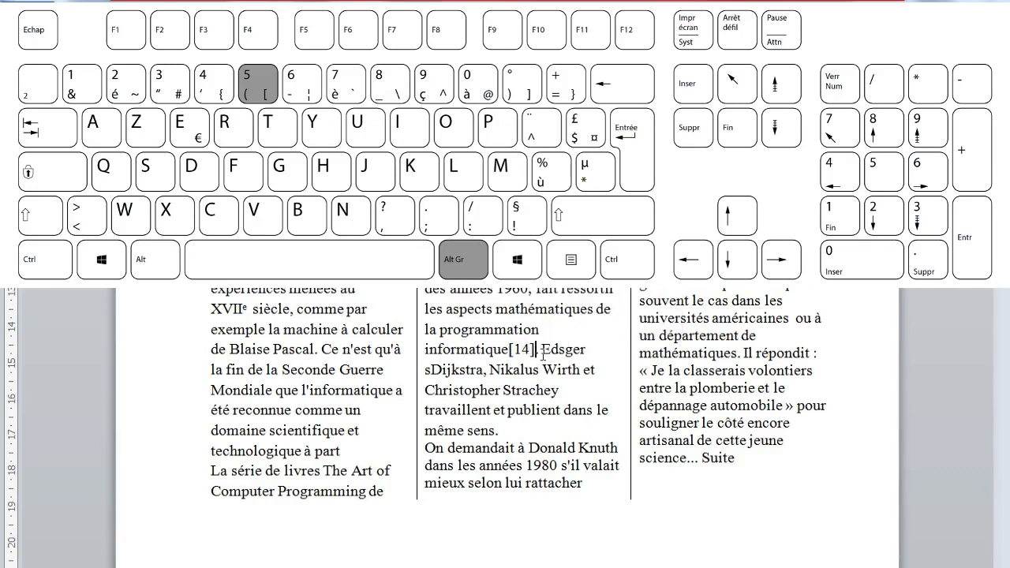
{"action": "type", "text": "]"}
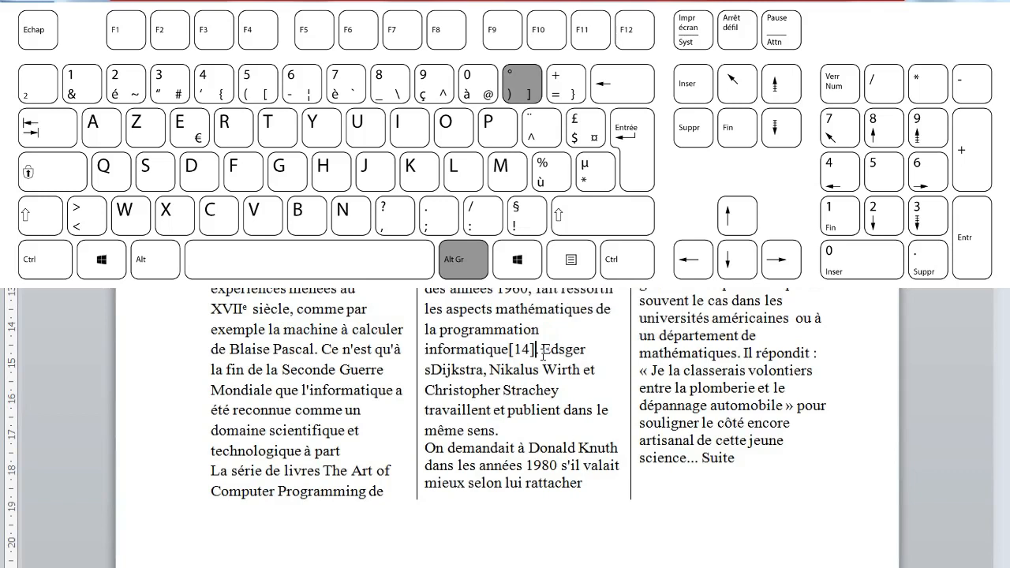